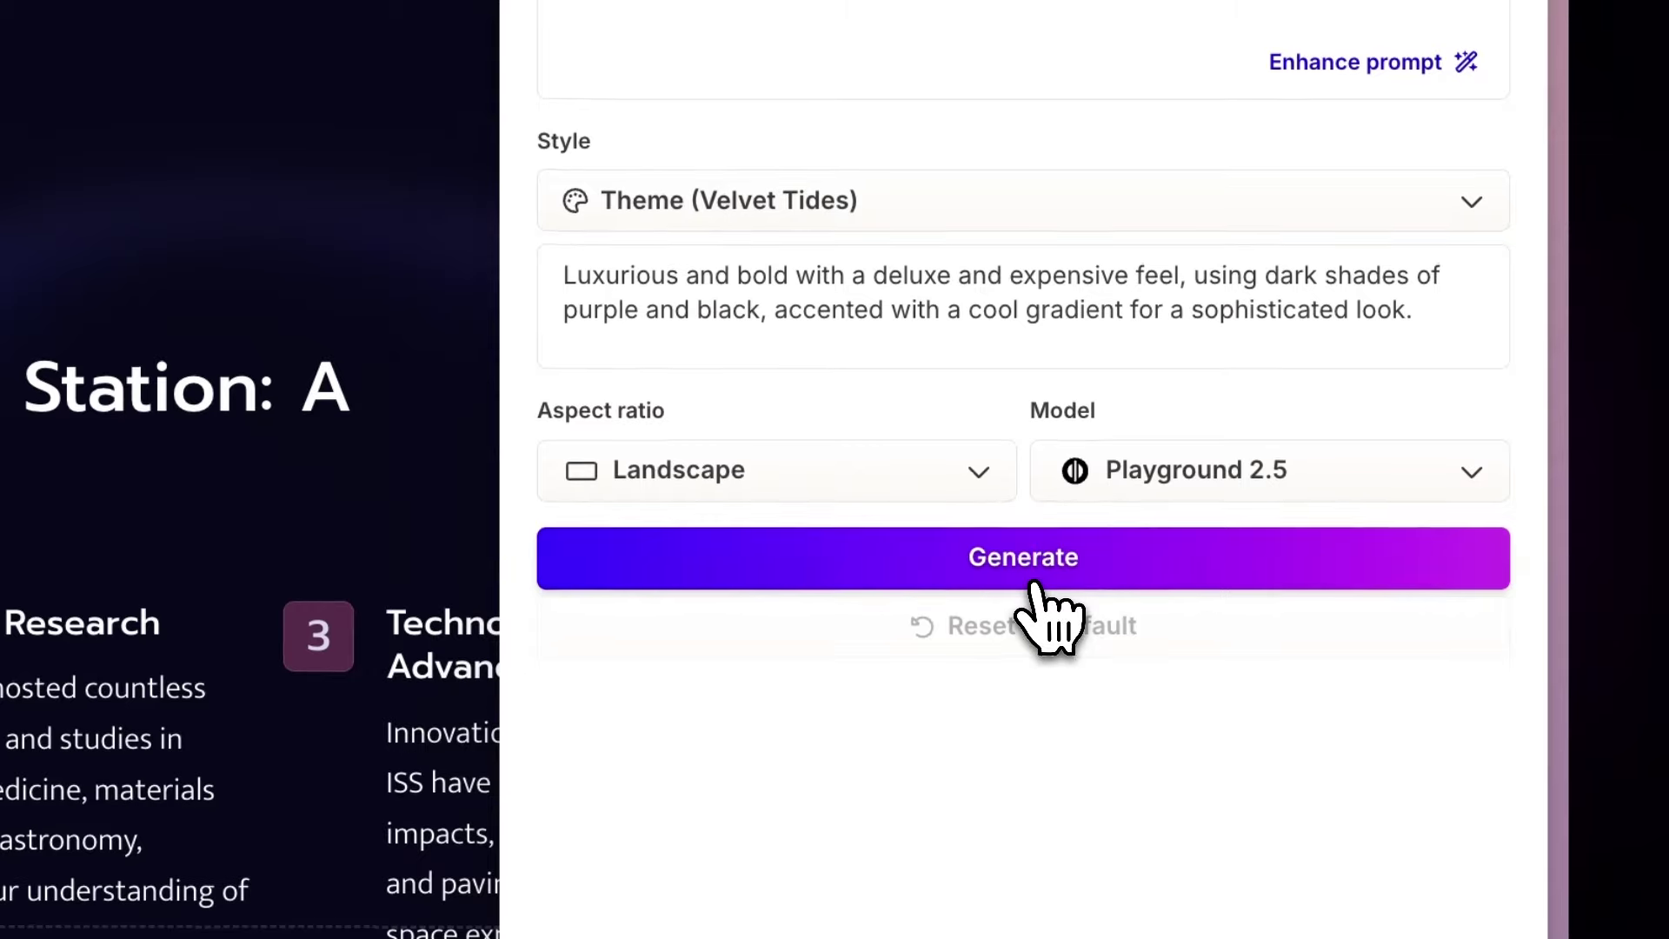
# Go to The Psychology of Dreams deck's Theories on the Purpose of Dreams card
pyautogui.click(1039, 578)
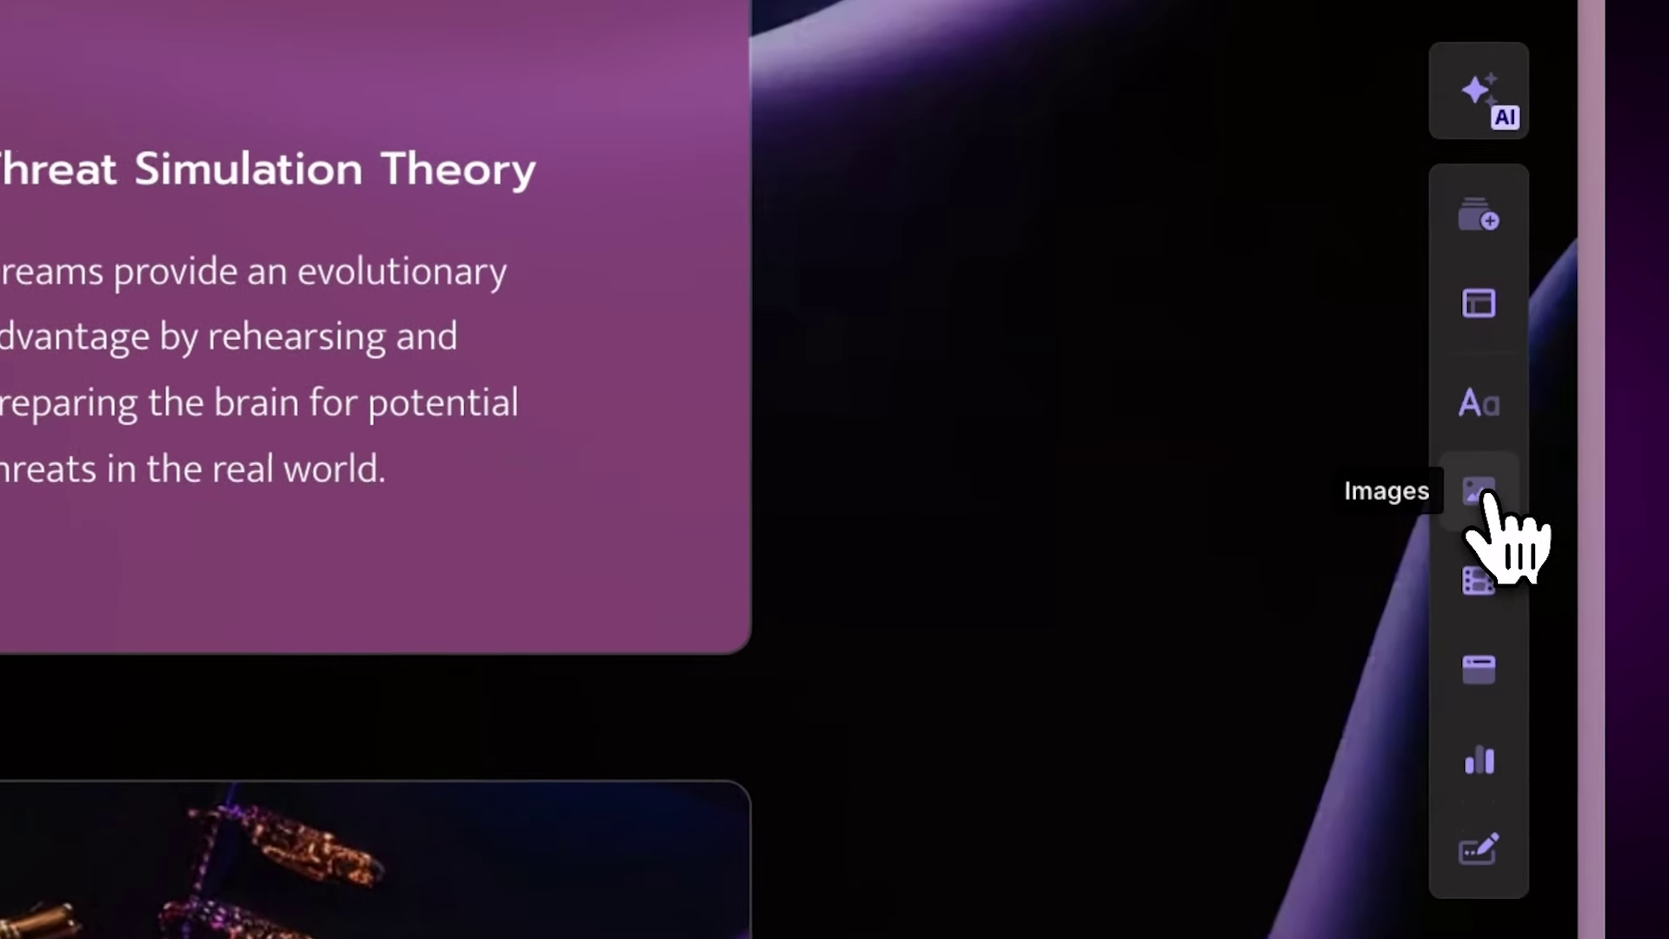
# Add an image-upload block to the Theories on the Purpose of Dreams card from the Images panel
pyautogui.click(1488, 496)
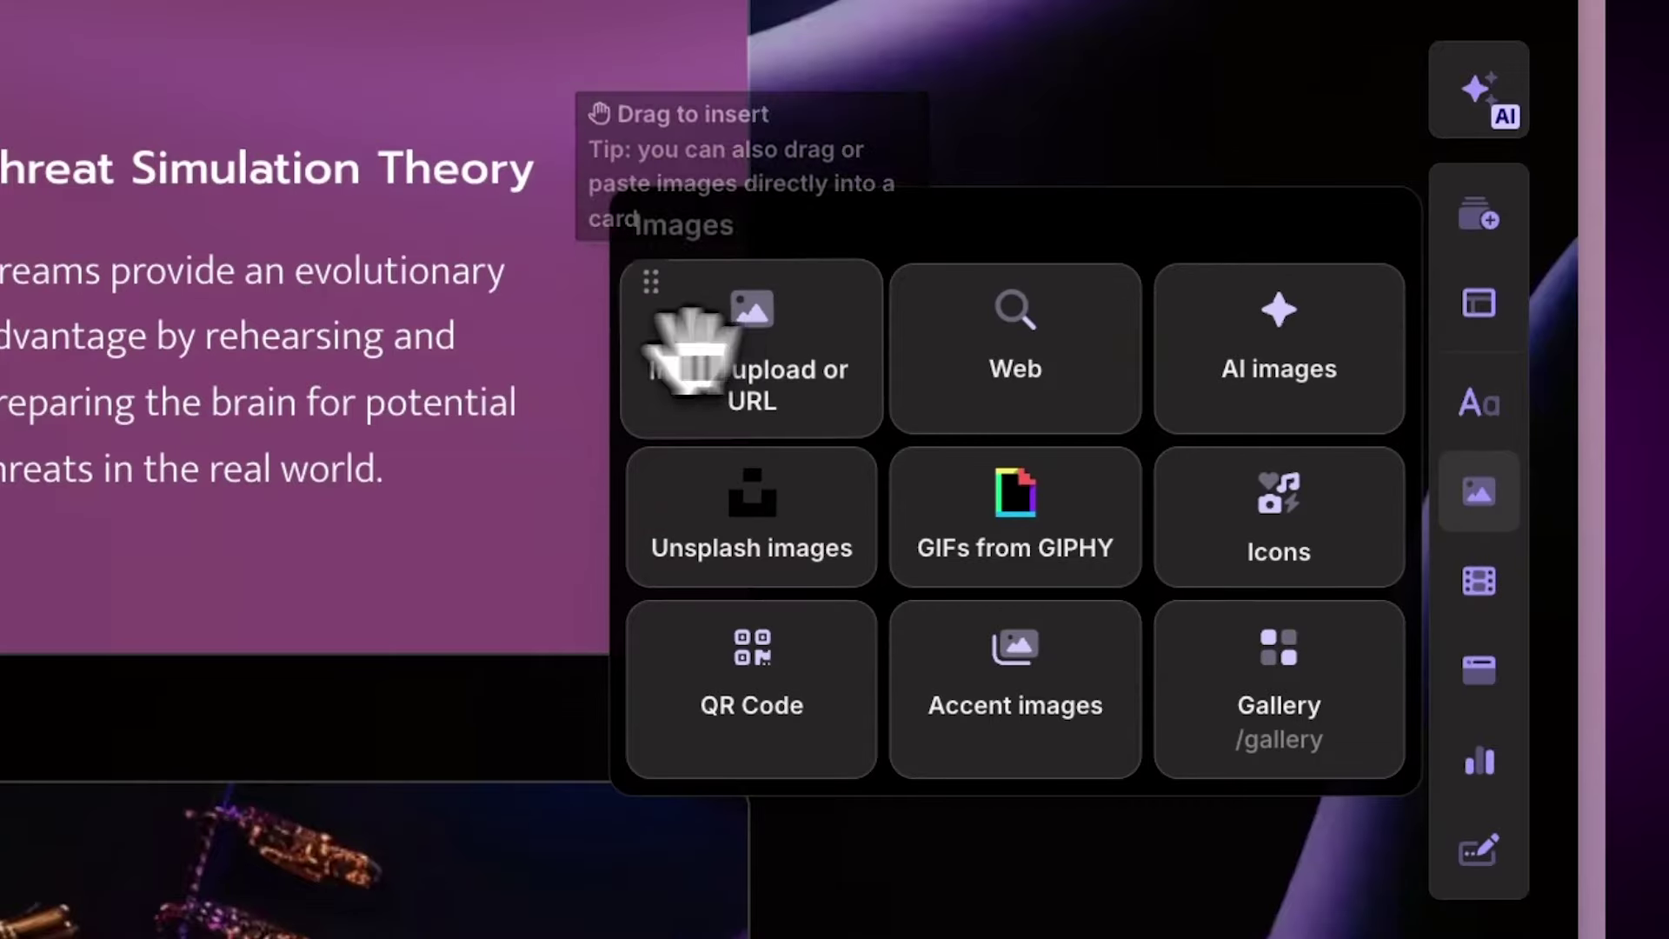
pyautogui.moveTo(691, 348); pyautogui.dragTo(850, 340)
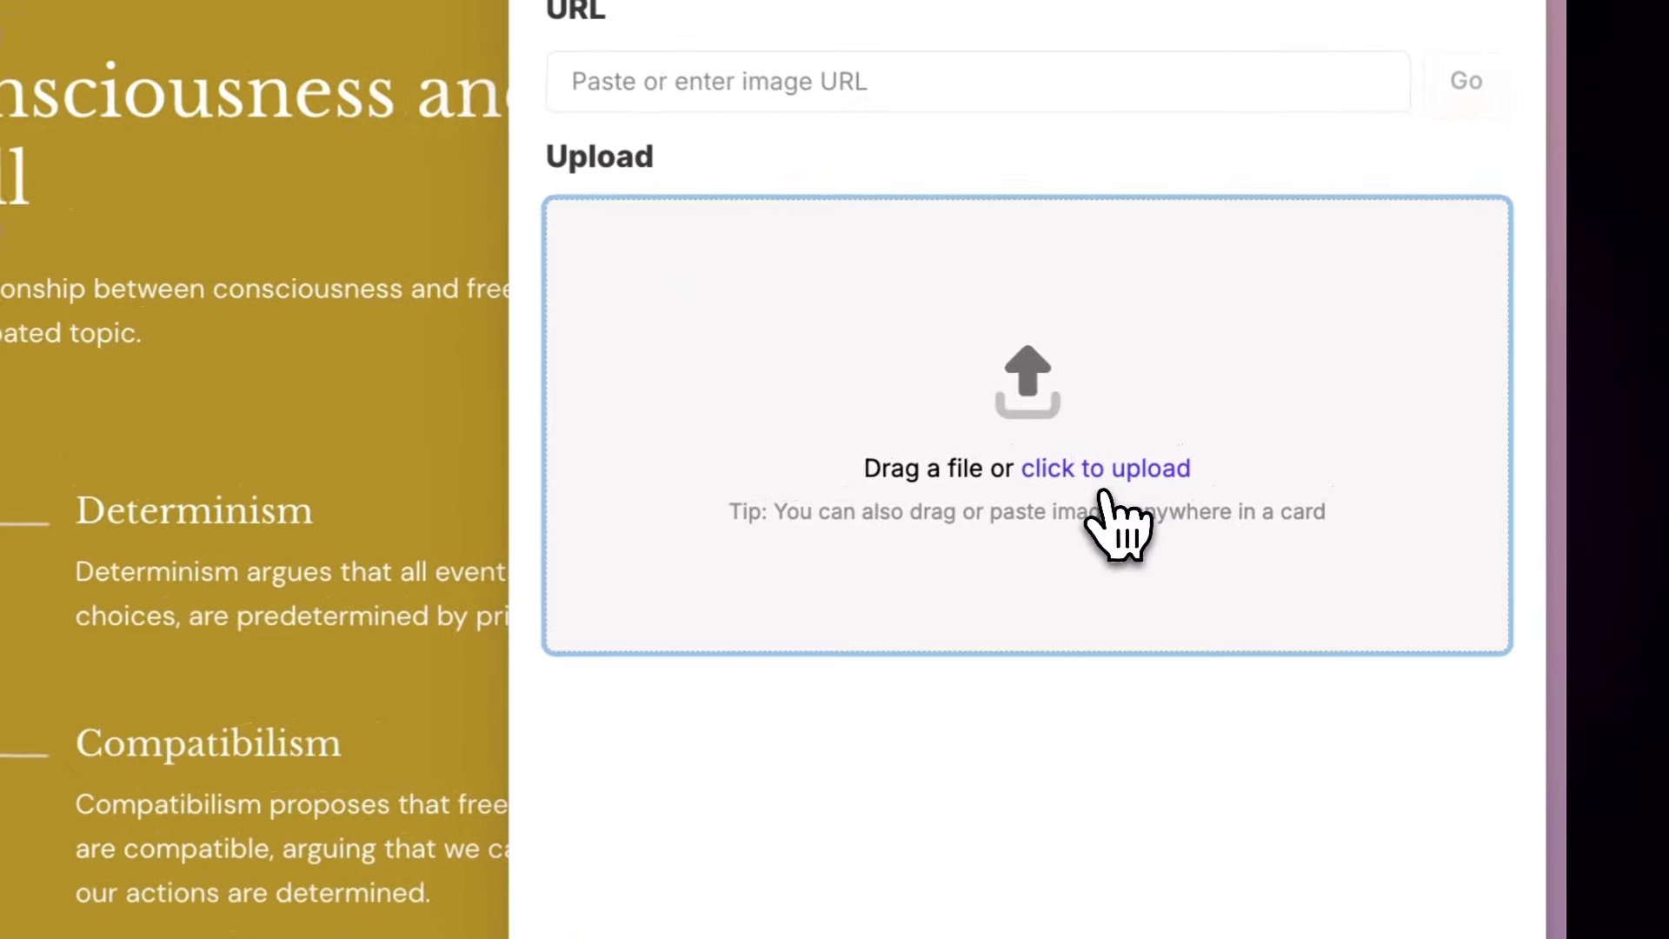
# Upload Consciousness and Free Will.png into the empty image area, then paste a copied image to upload
pyautogui.click(1277, 404)
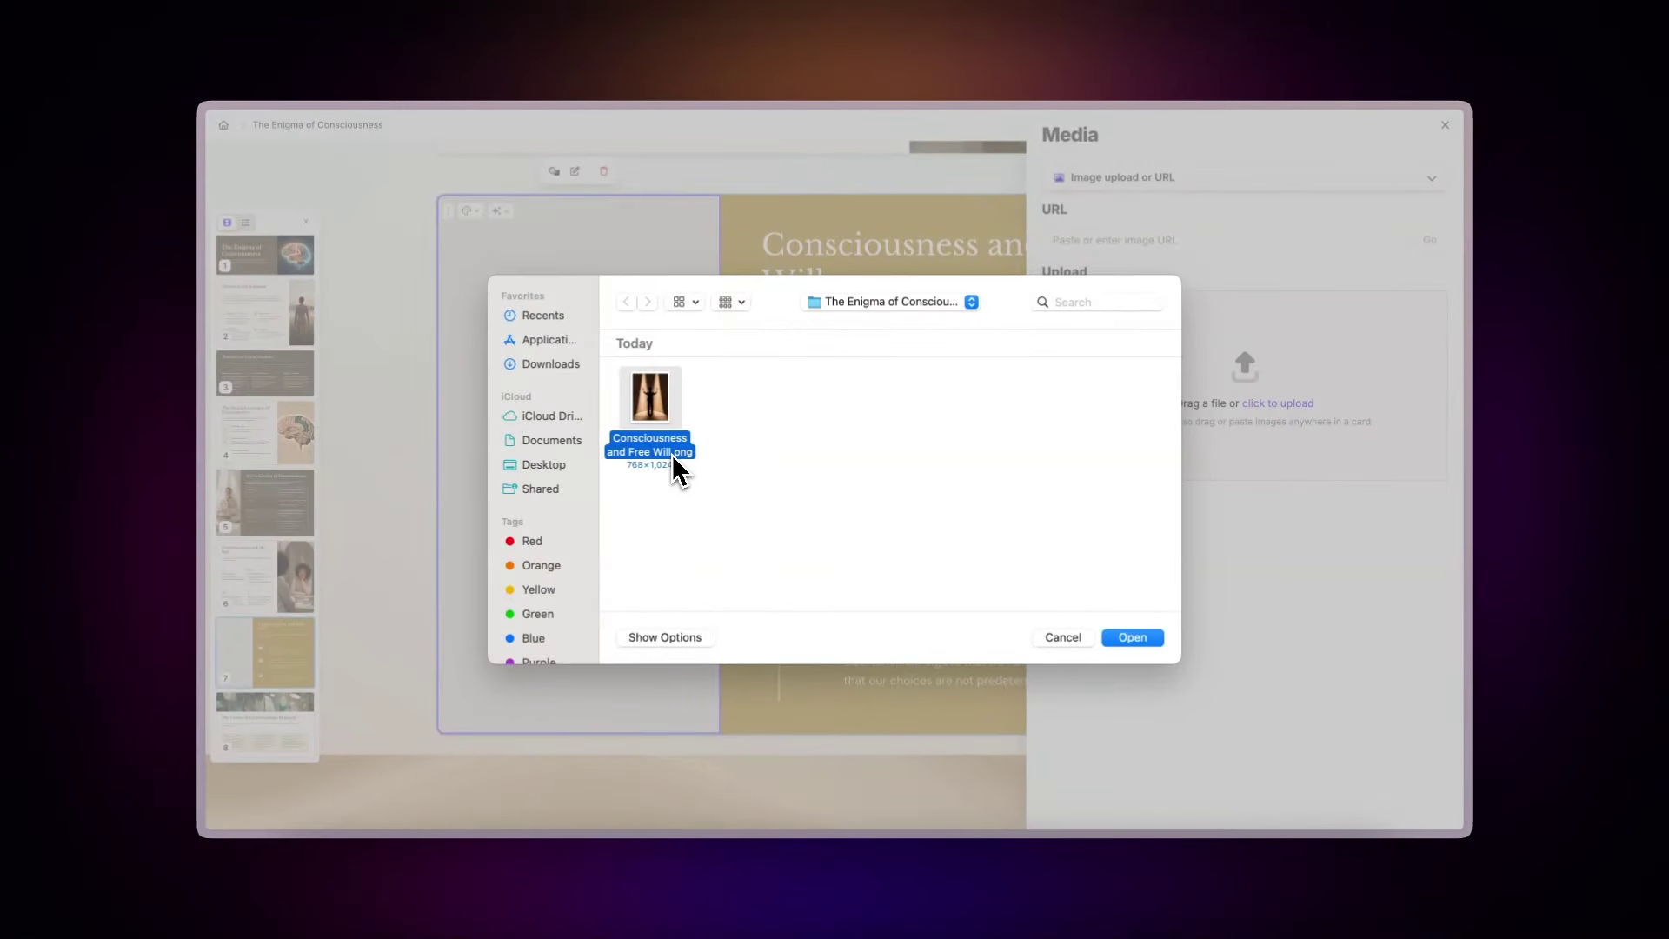
pyautogui.click(1133, 639)
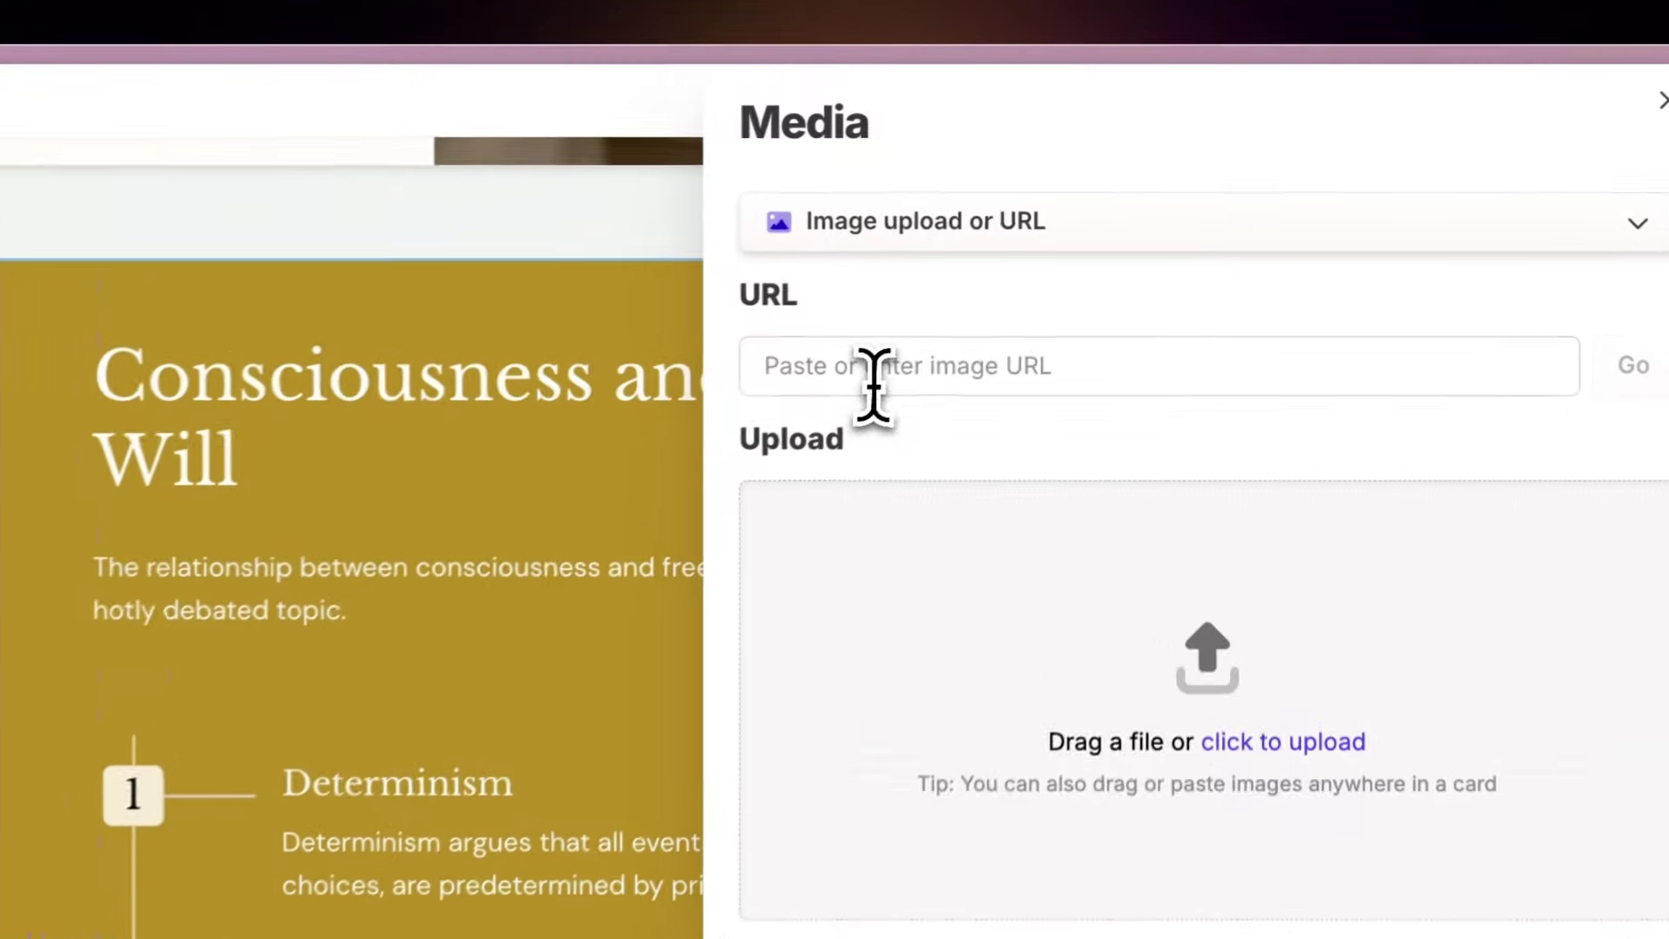
pyautogui.rightClick(969, 293)
pyautogui.click(992, 685)
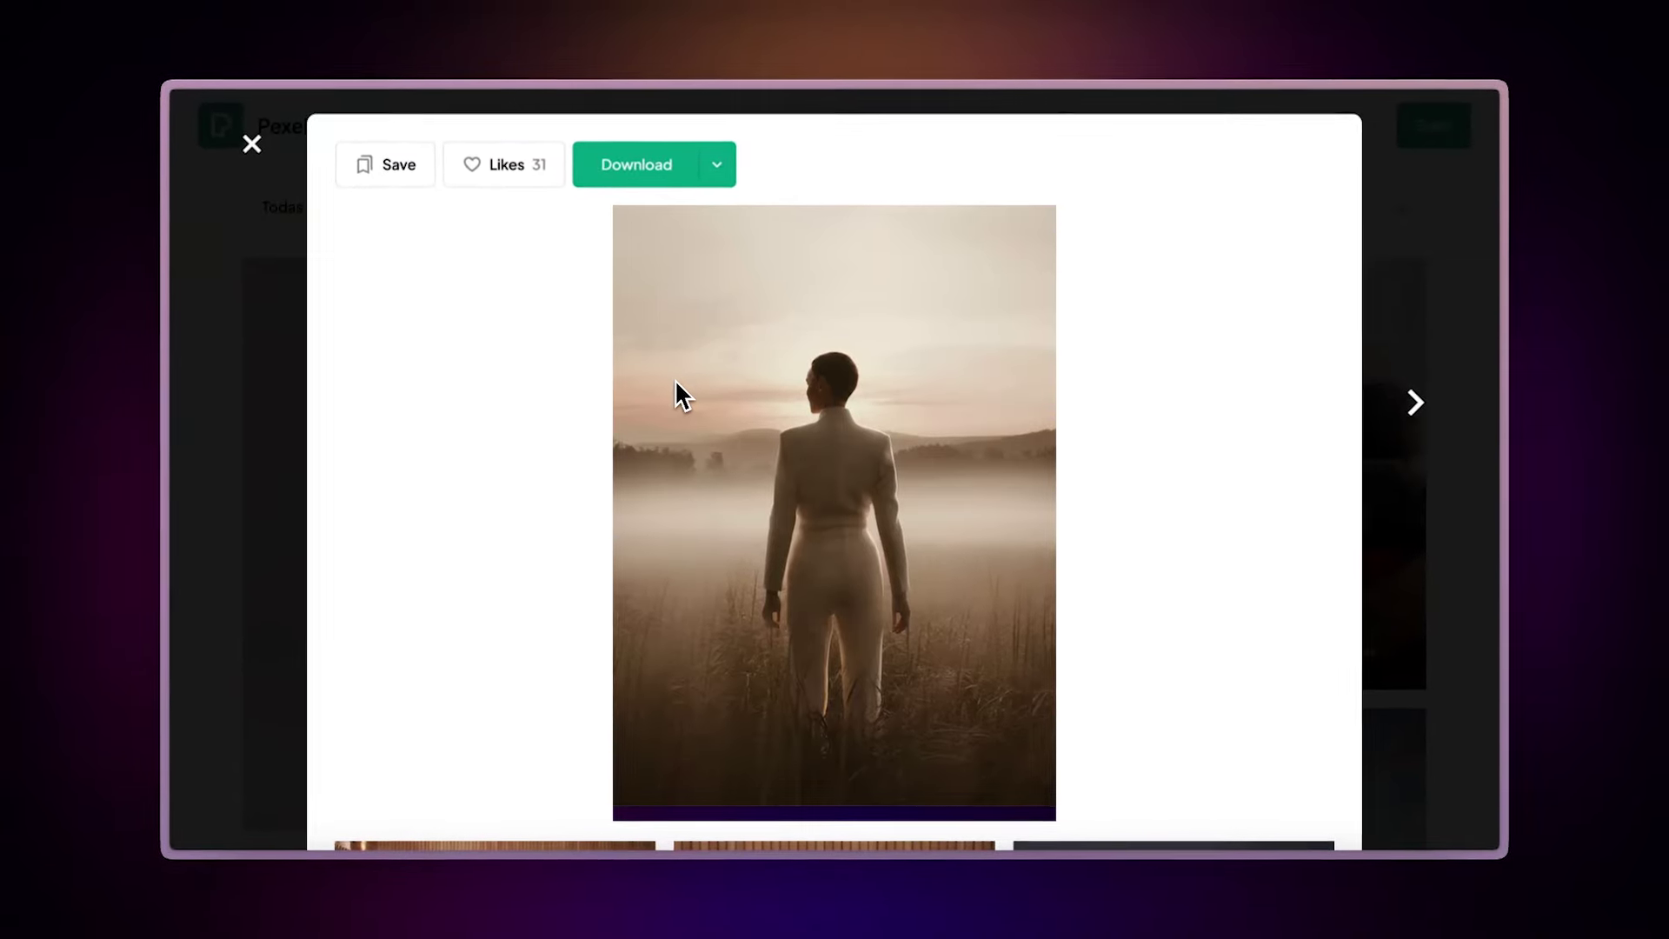
# Copy the misty-field photo from Pexels and paste it into the What is Consciousness? image slot
pyautogui.press('super+c')
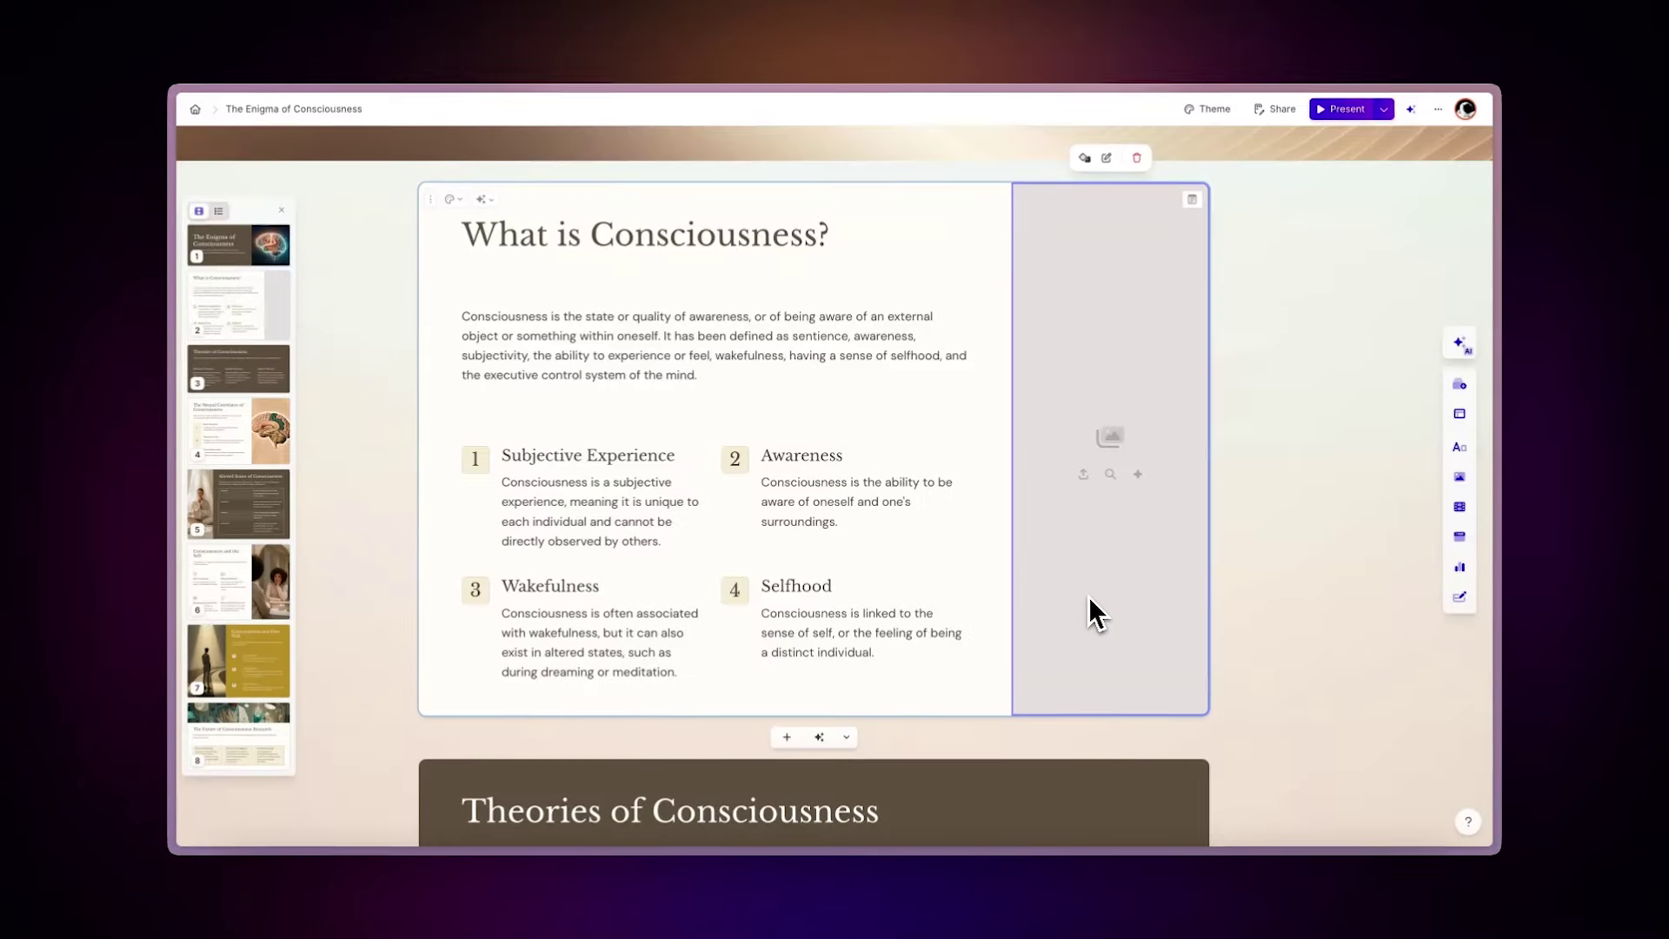
pyautogui.press('super+v')
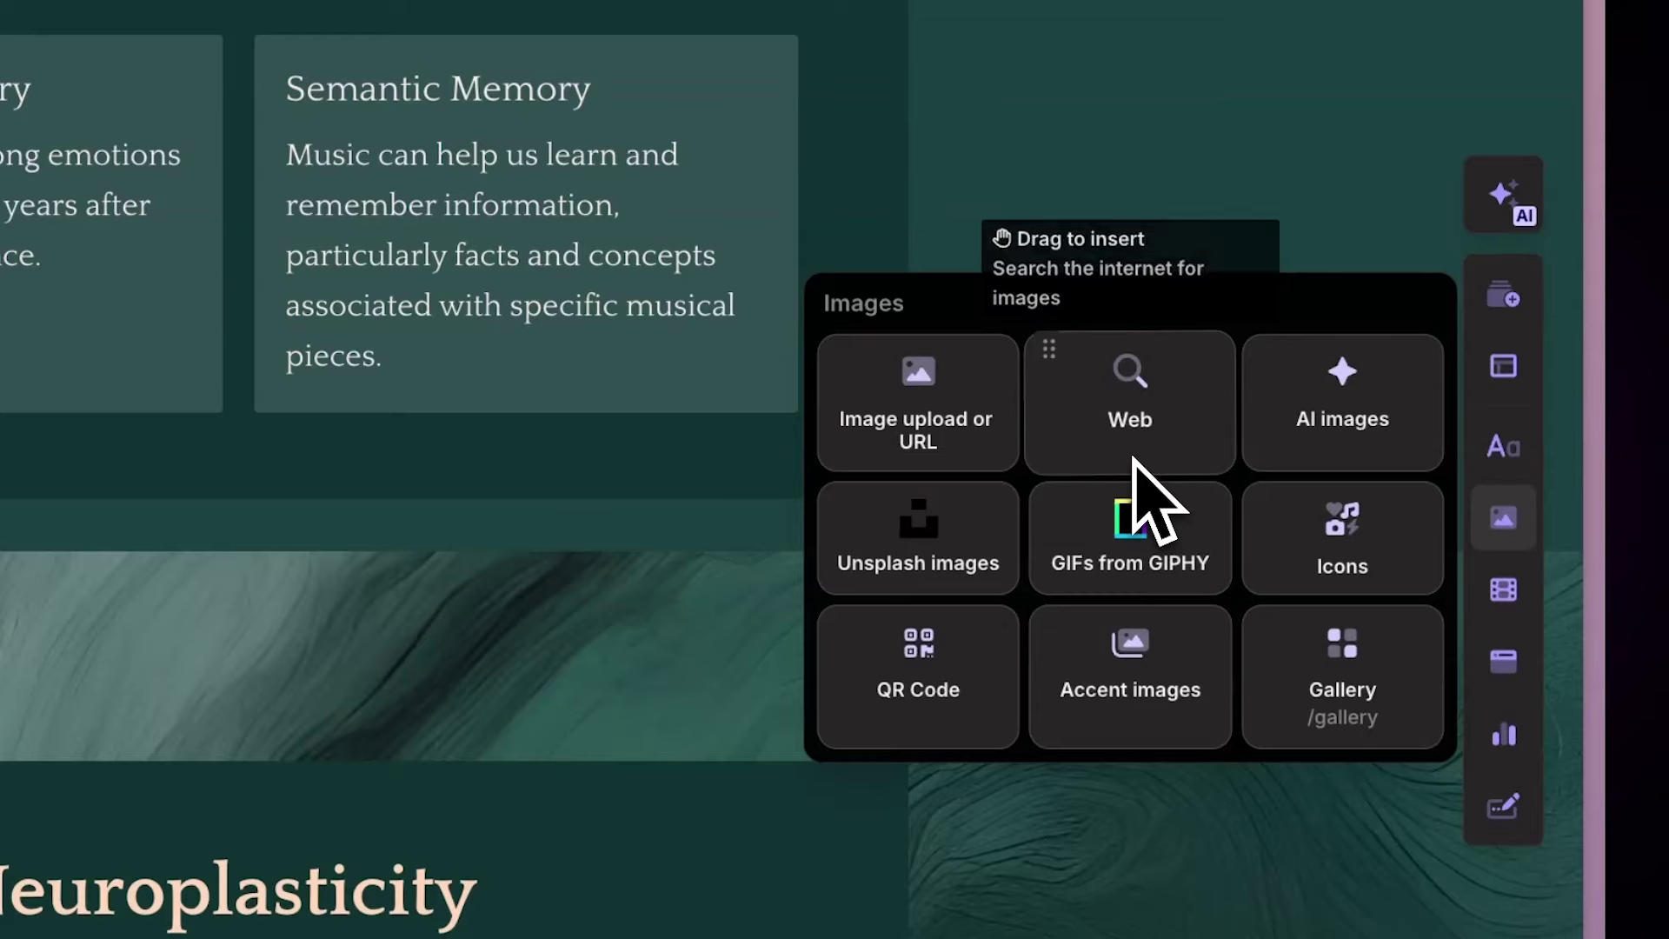
# Add a web image block, search 'Music', and insert the headphones photo into the Music and Memory card
pyautogui.moveTo(1132, 458); pyautogui.dragTo(823, 452)
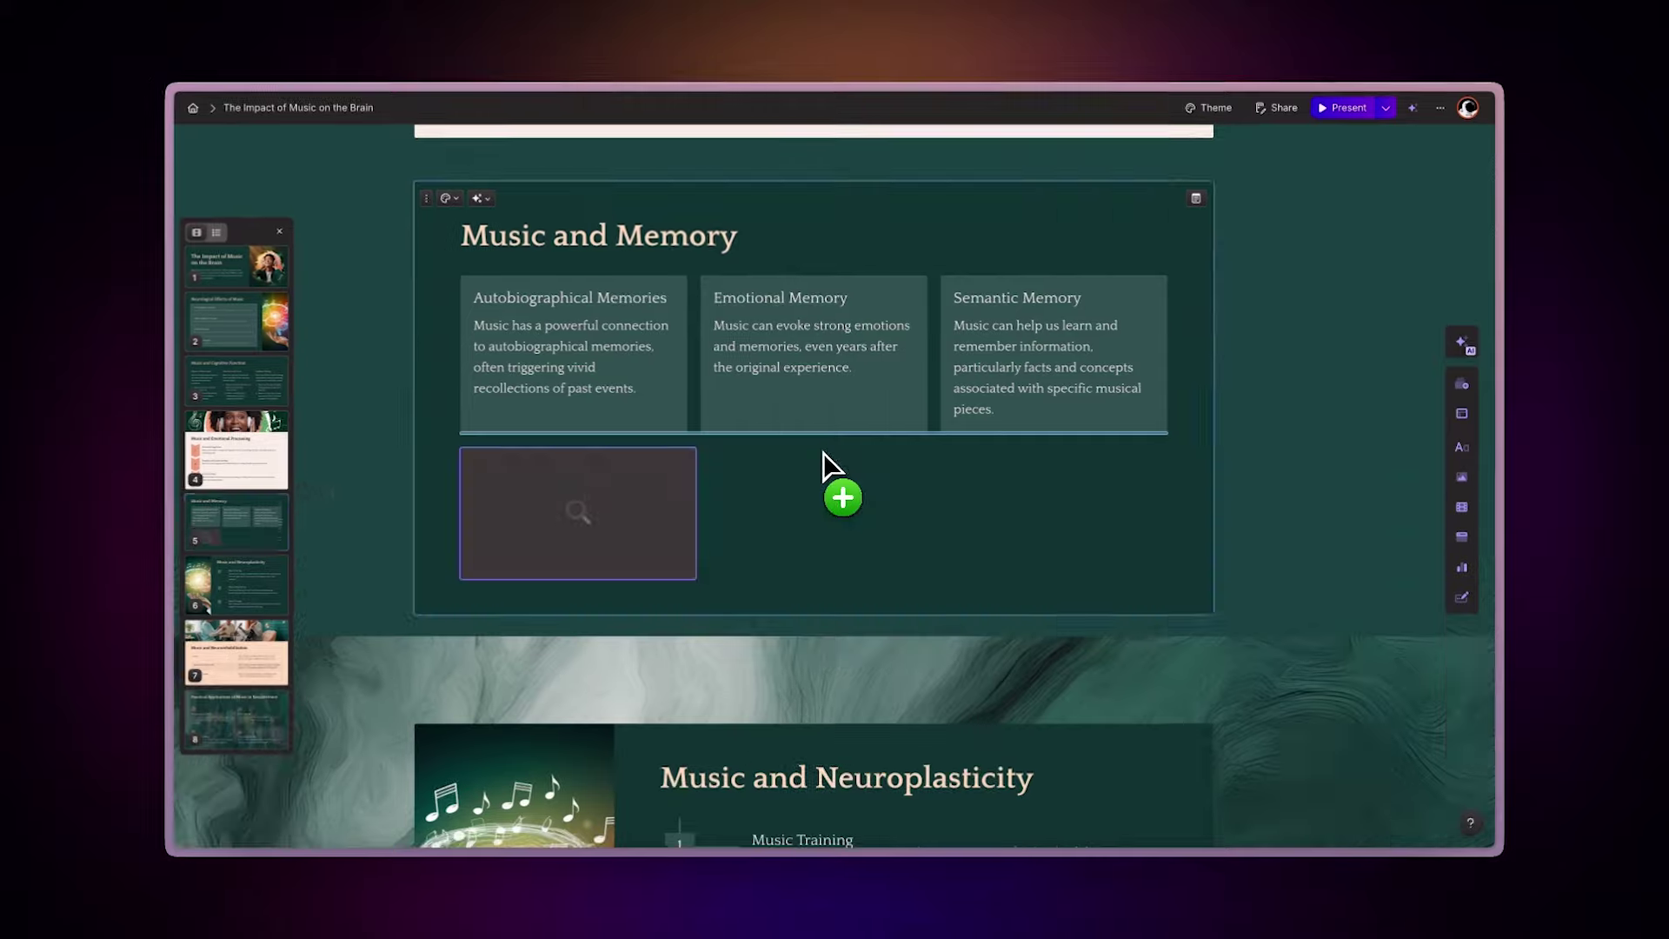
pyautogui.click(1082, 199)
pyautogui.write('Music and memory')
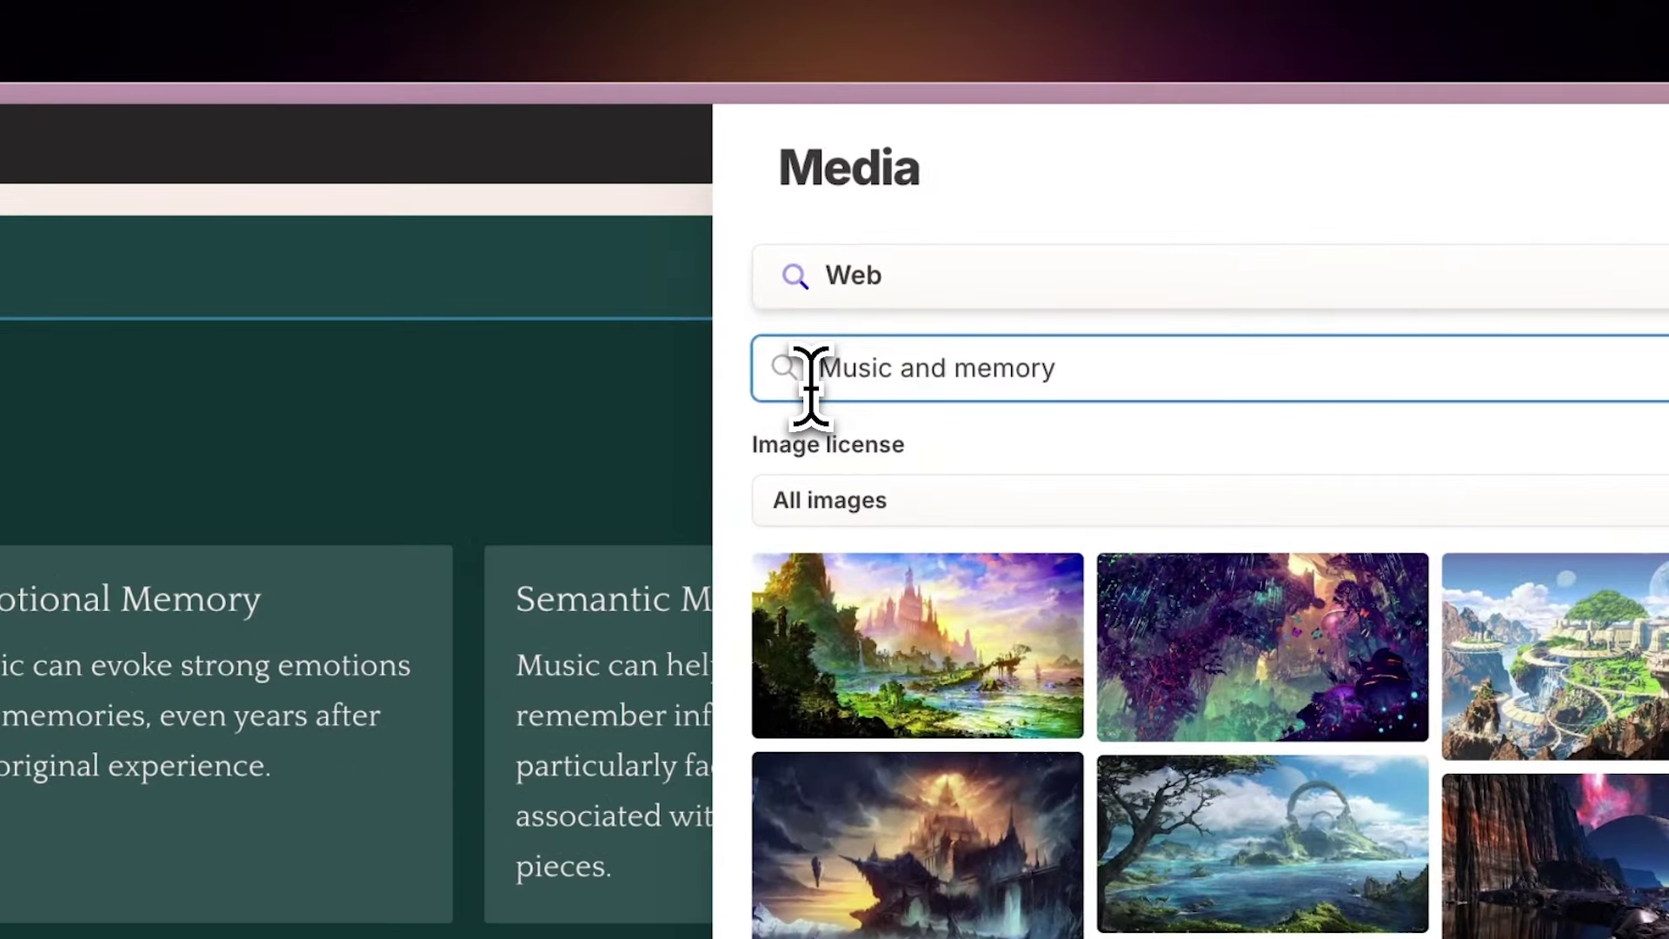
pyautogui.press('Return')
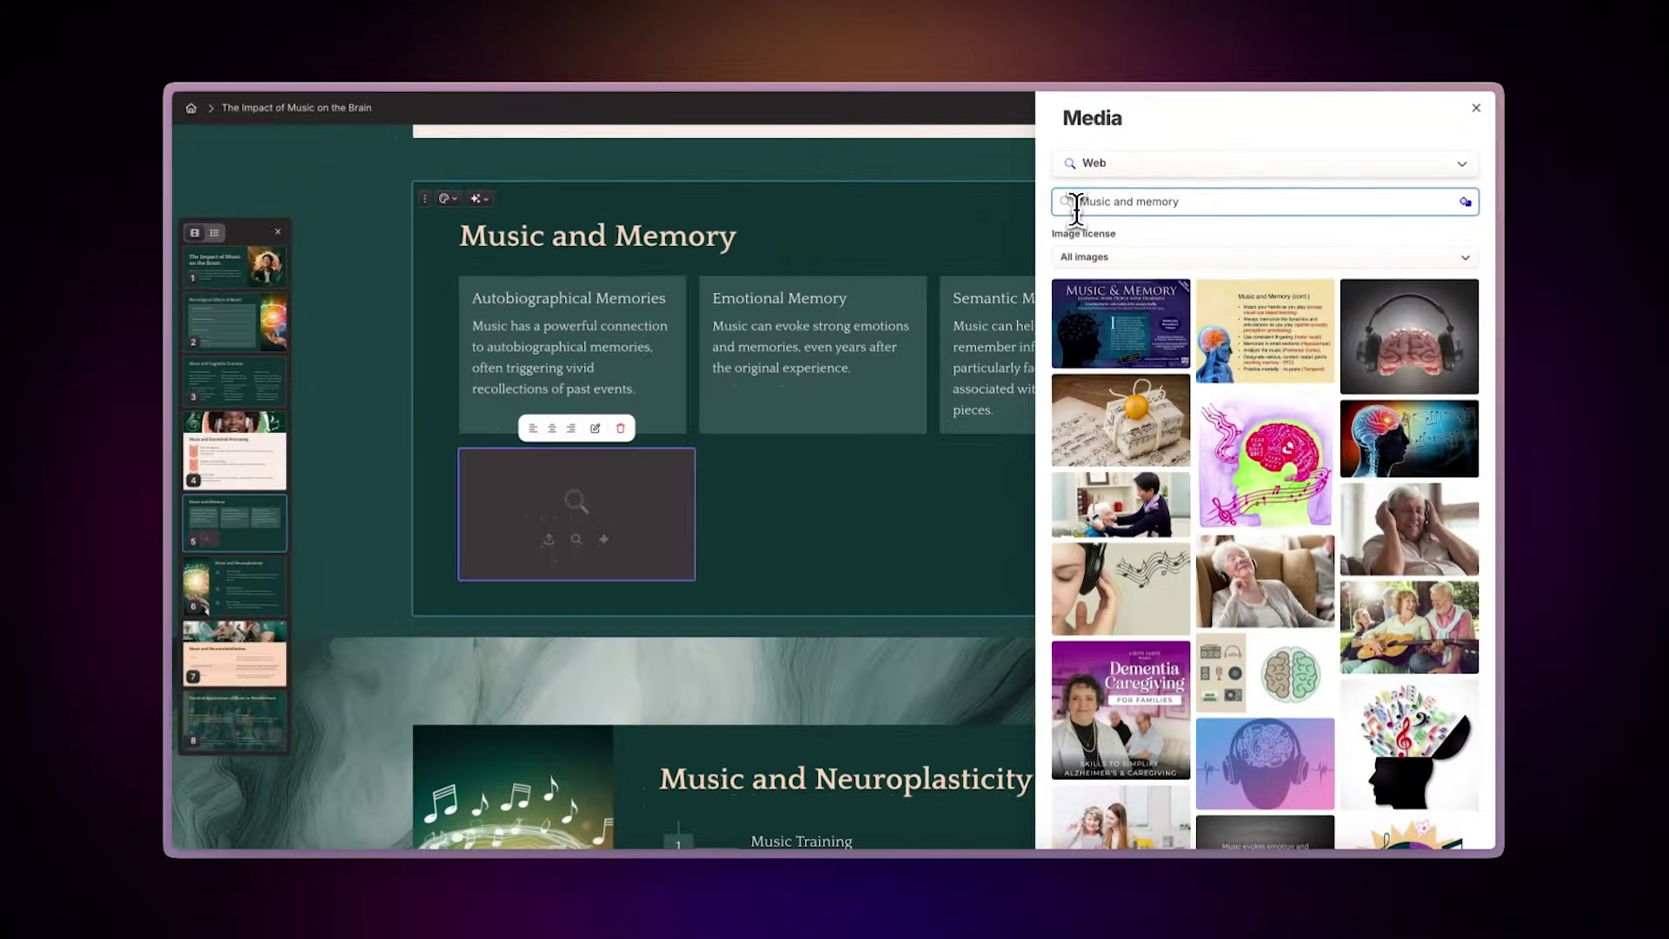
pyautogui.click(1157, 575)
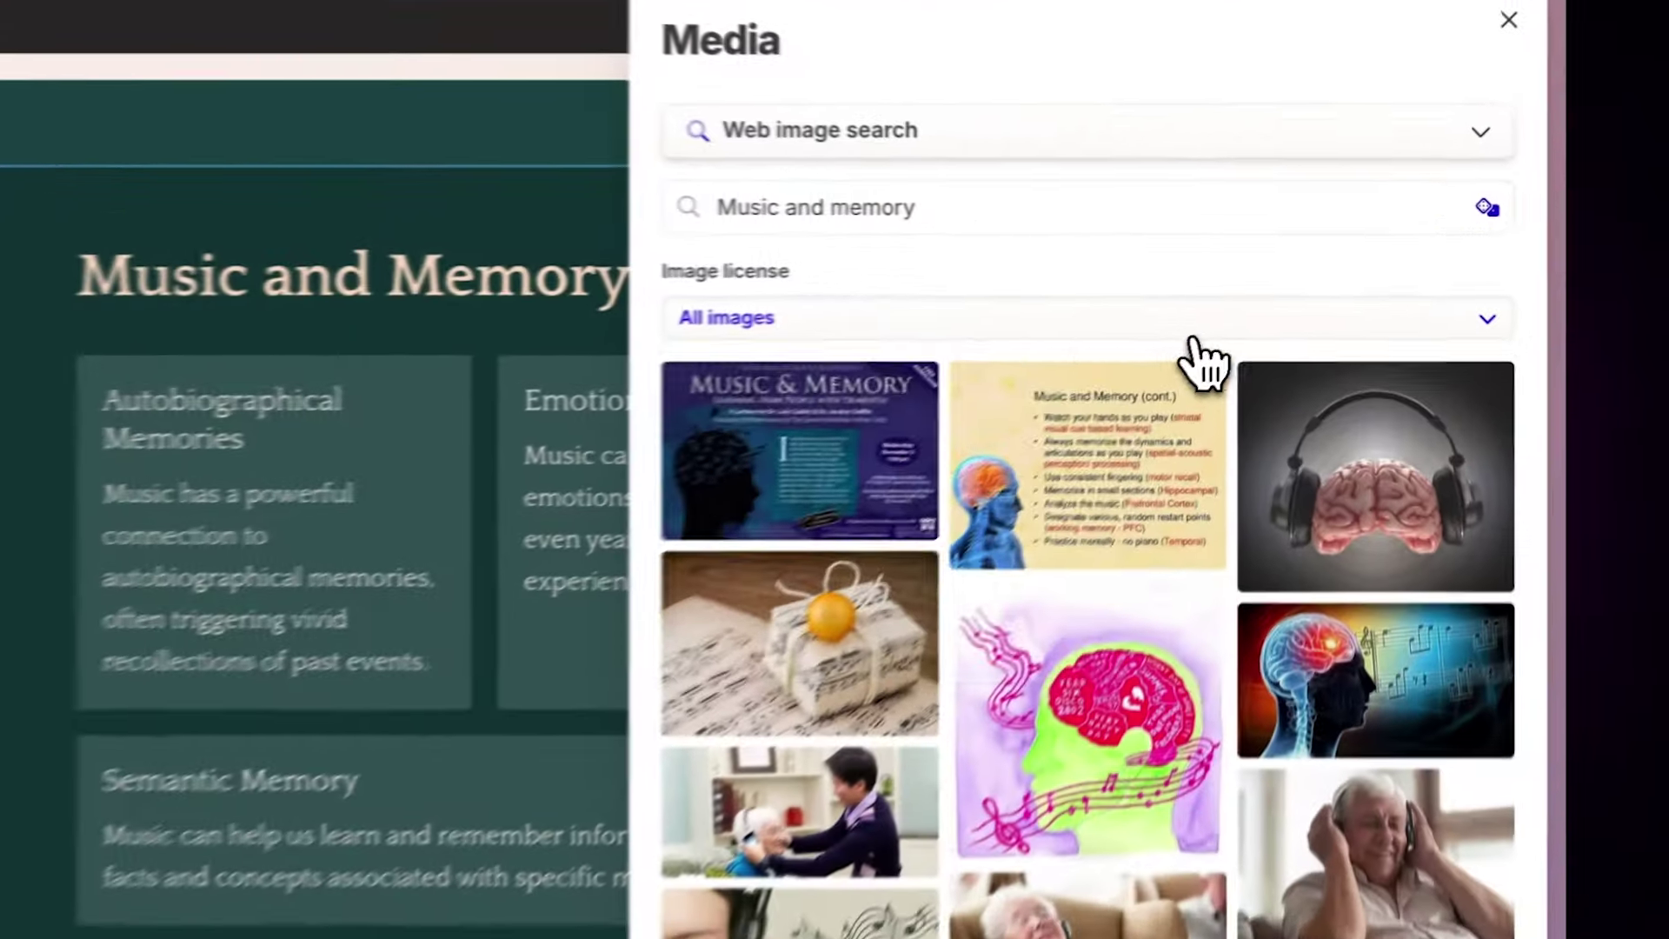
pyautogui.click(1302, 266)
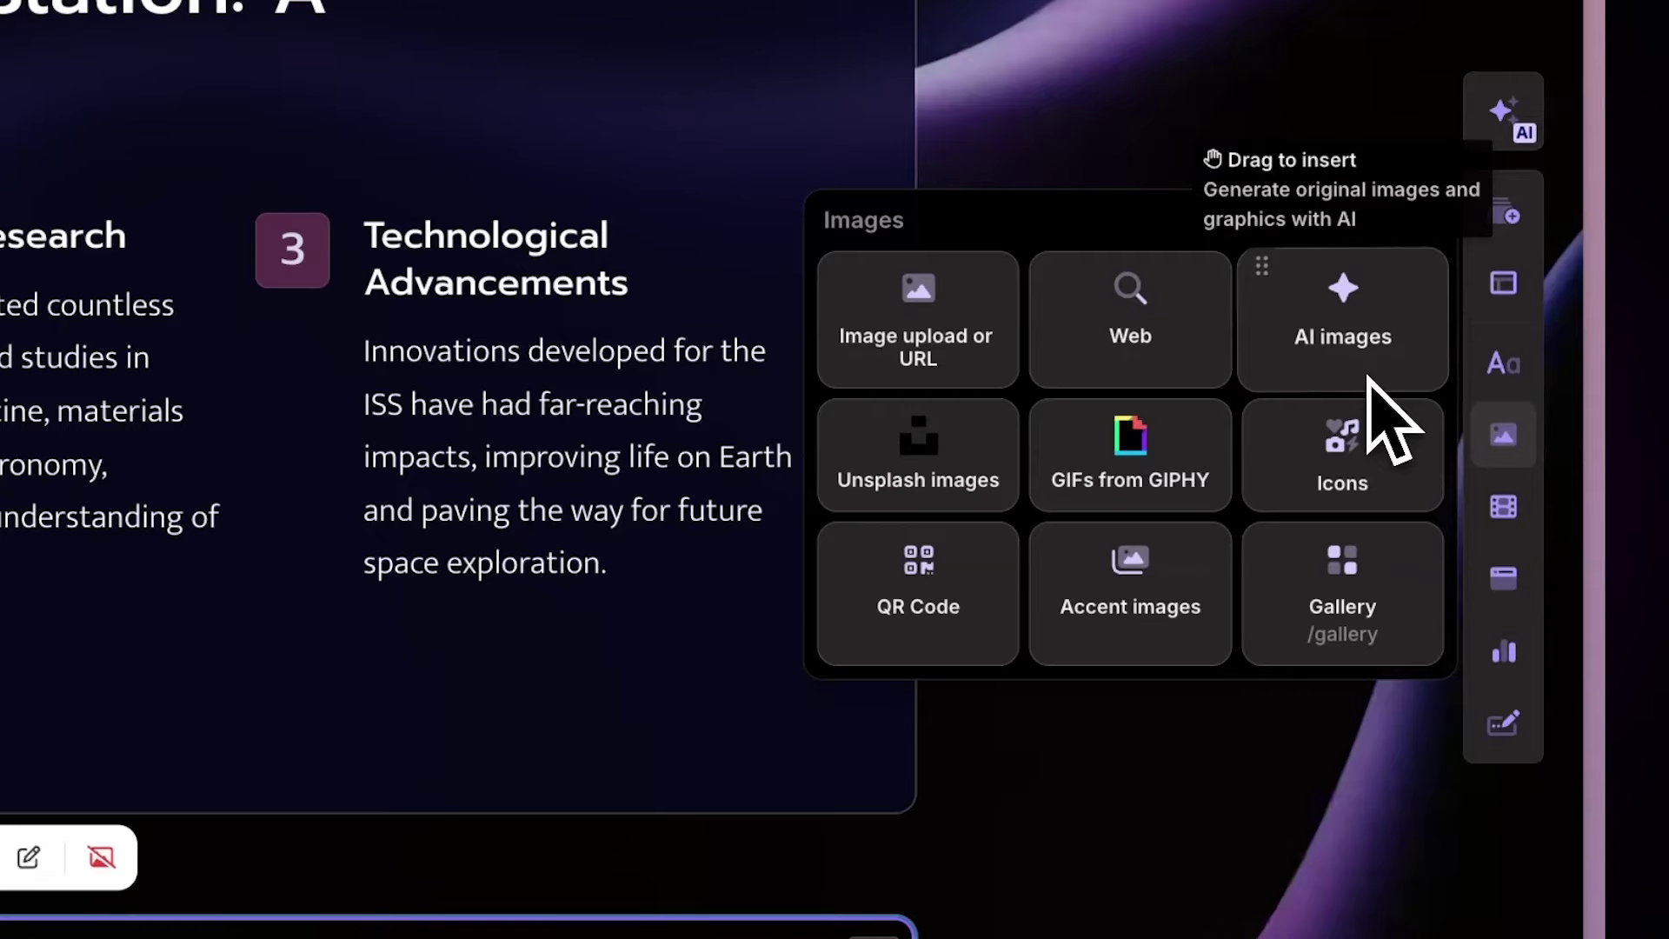
# Generate a Landscape AI space-station banner with Velvet Tides style and the Playground 2.5 model
pyautogui.moveTo(1369, 378); pyautogui.dragTo(802, 233)
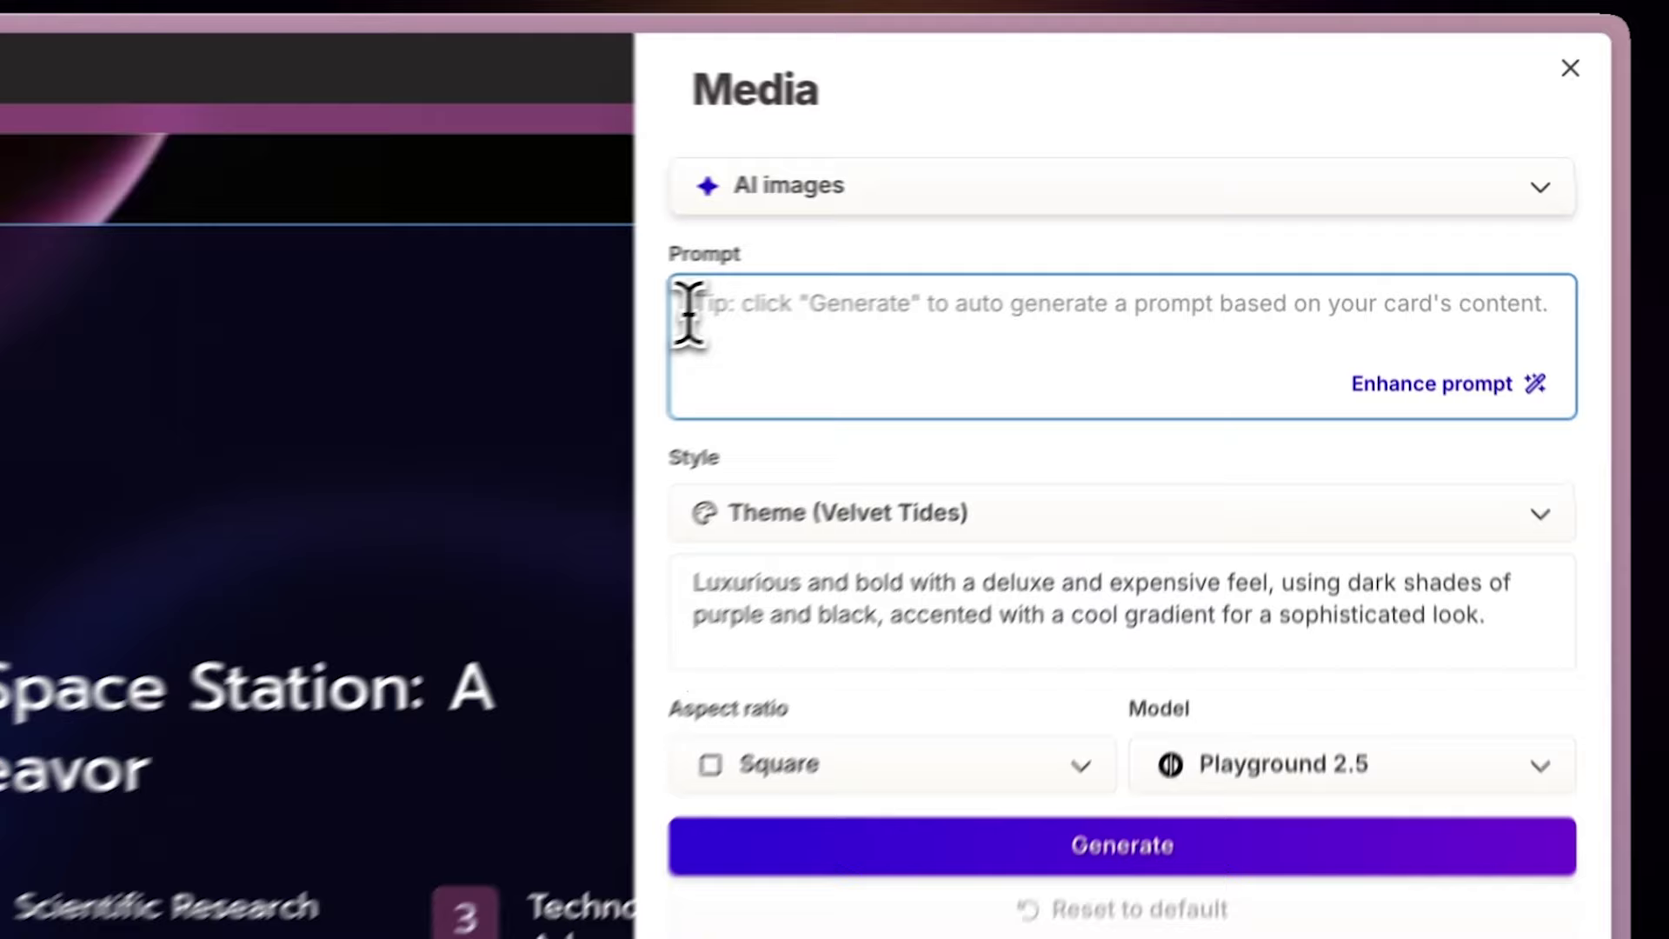
pyautogui.write('panoramic image of the International Space Station')
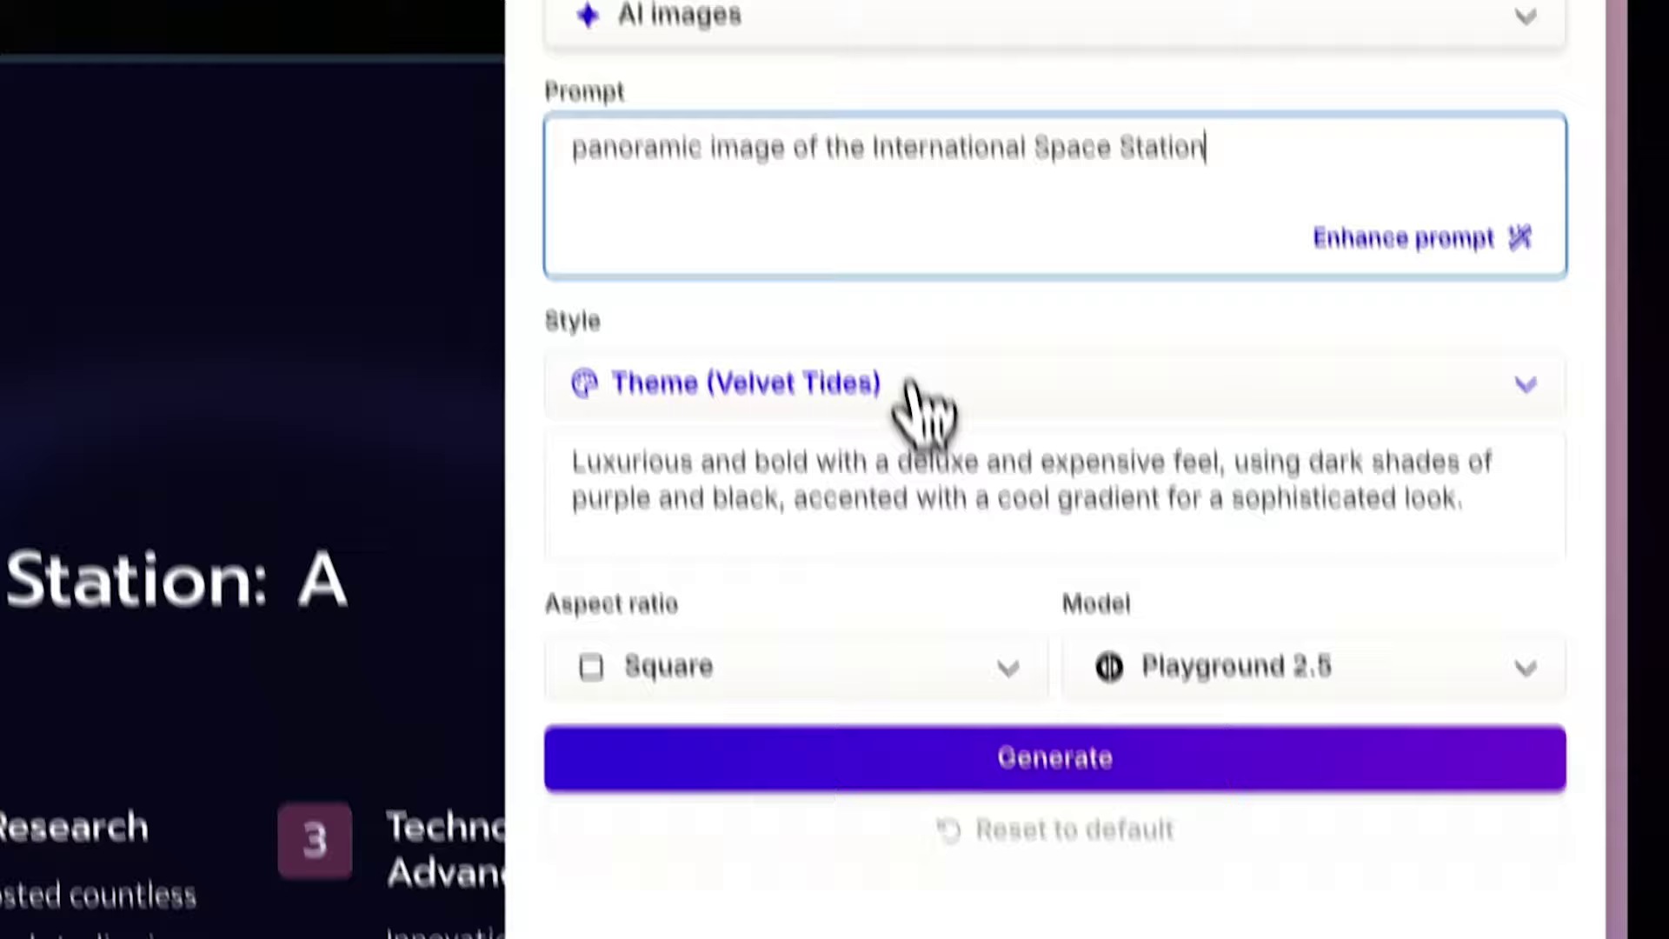
pyautogui.click(912, 559)
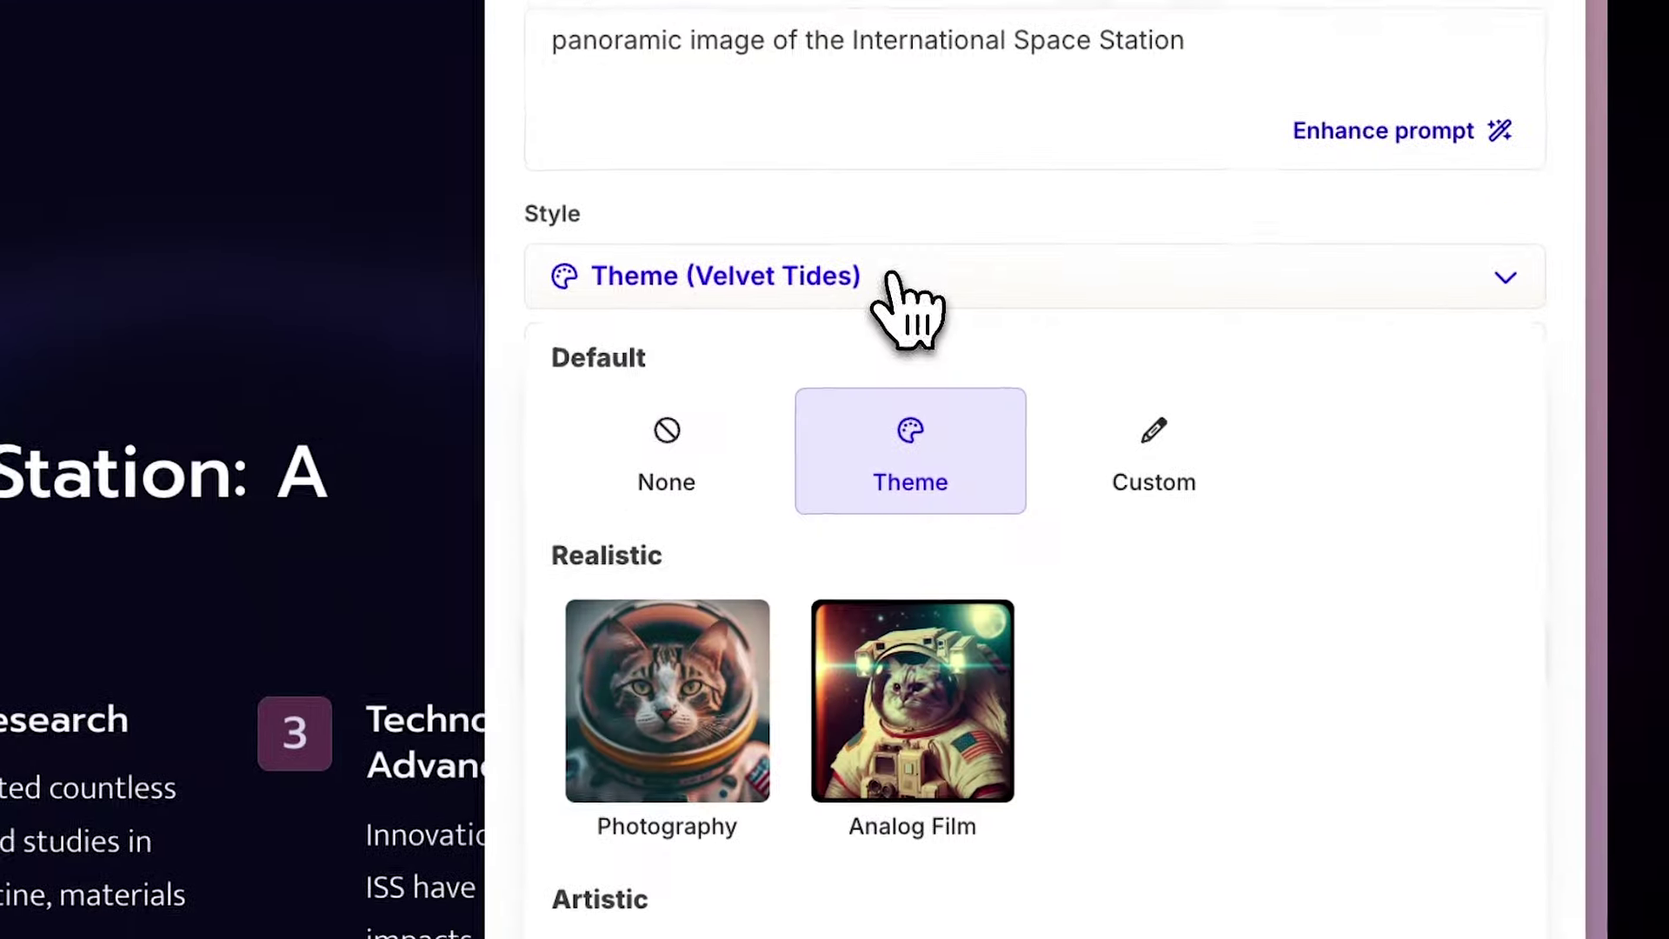
pyautogui.scroll(-3, 913, 756)
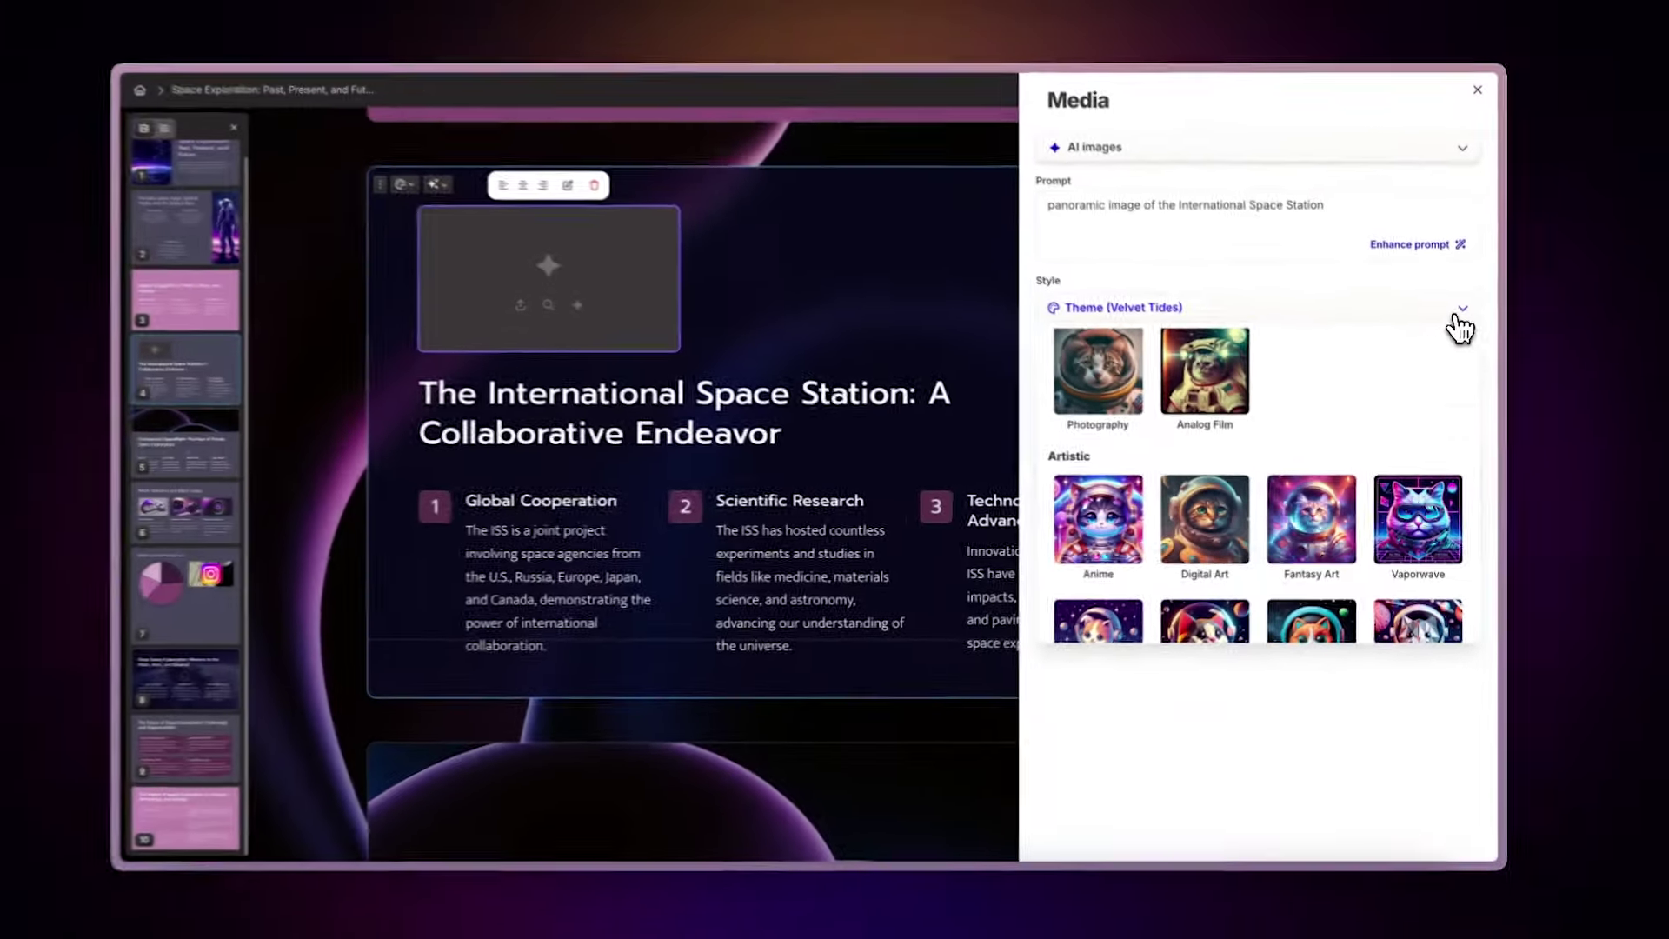
pyautogui.click(1503, 22)
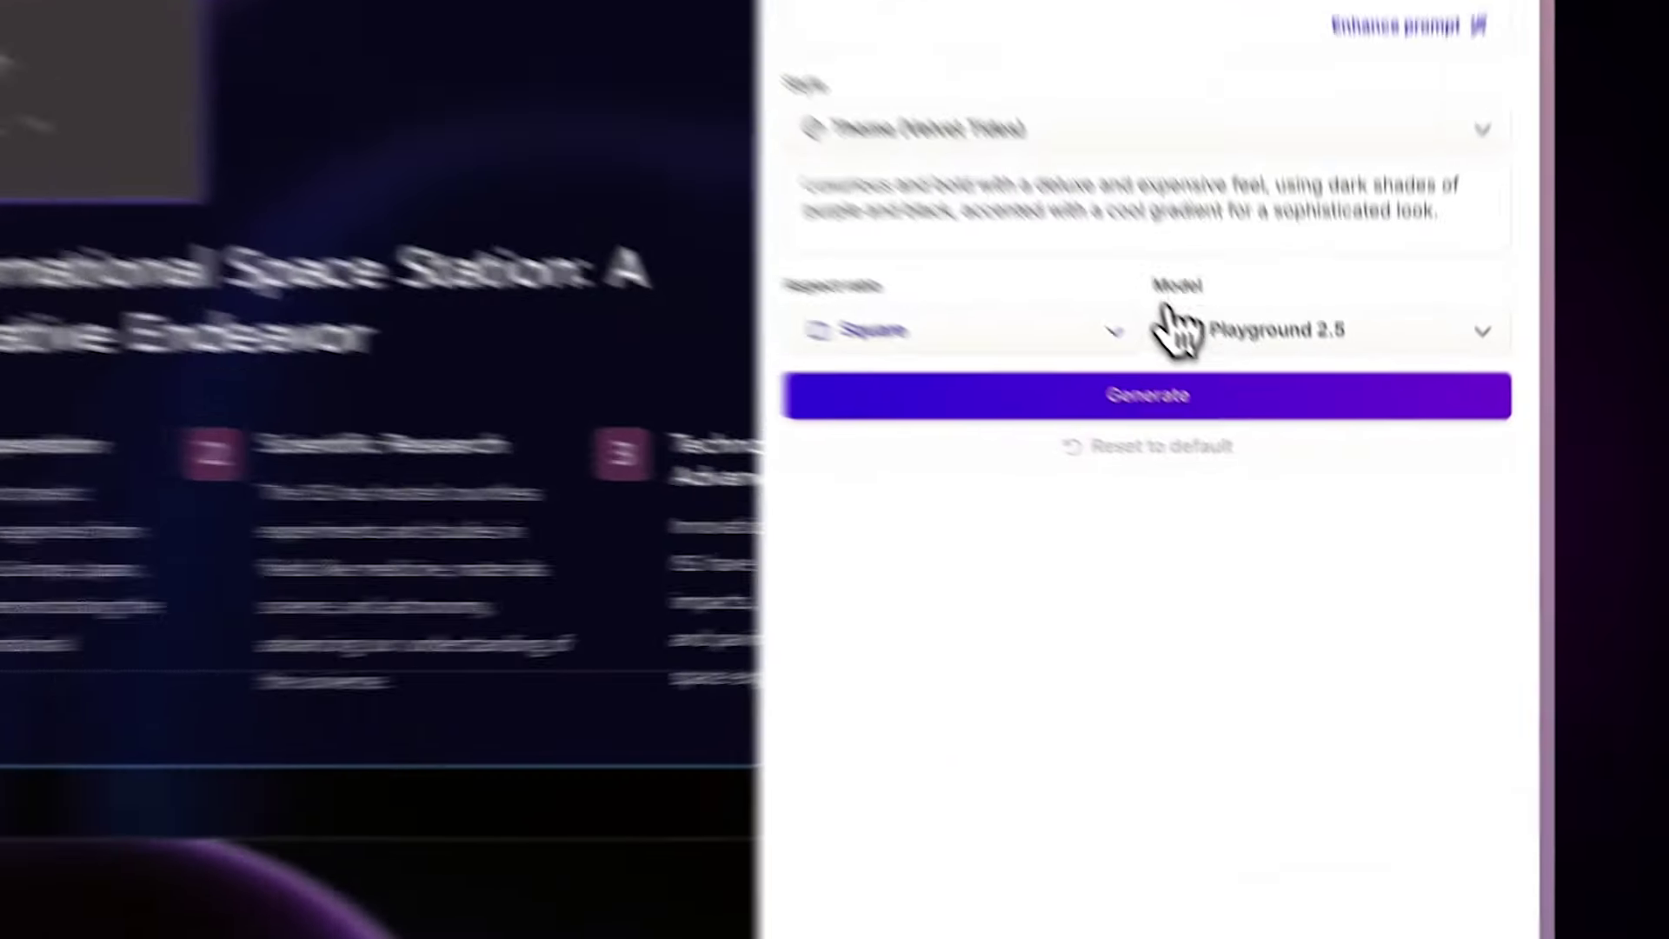
pyautogui.click(1245, 434)
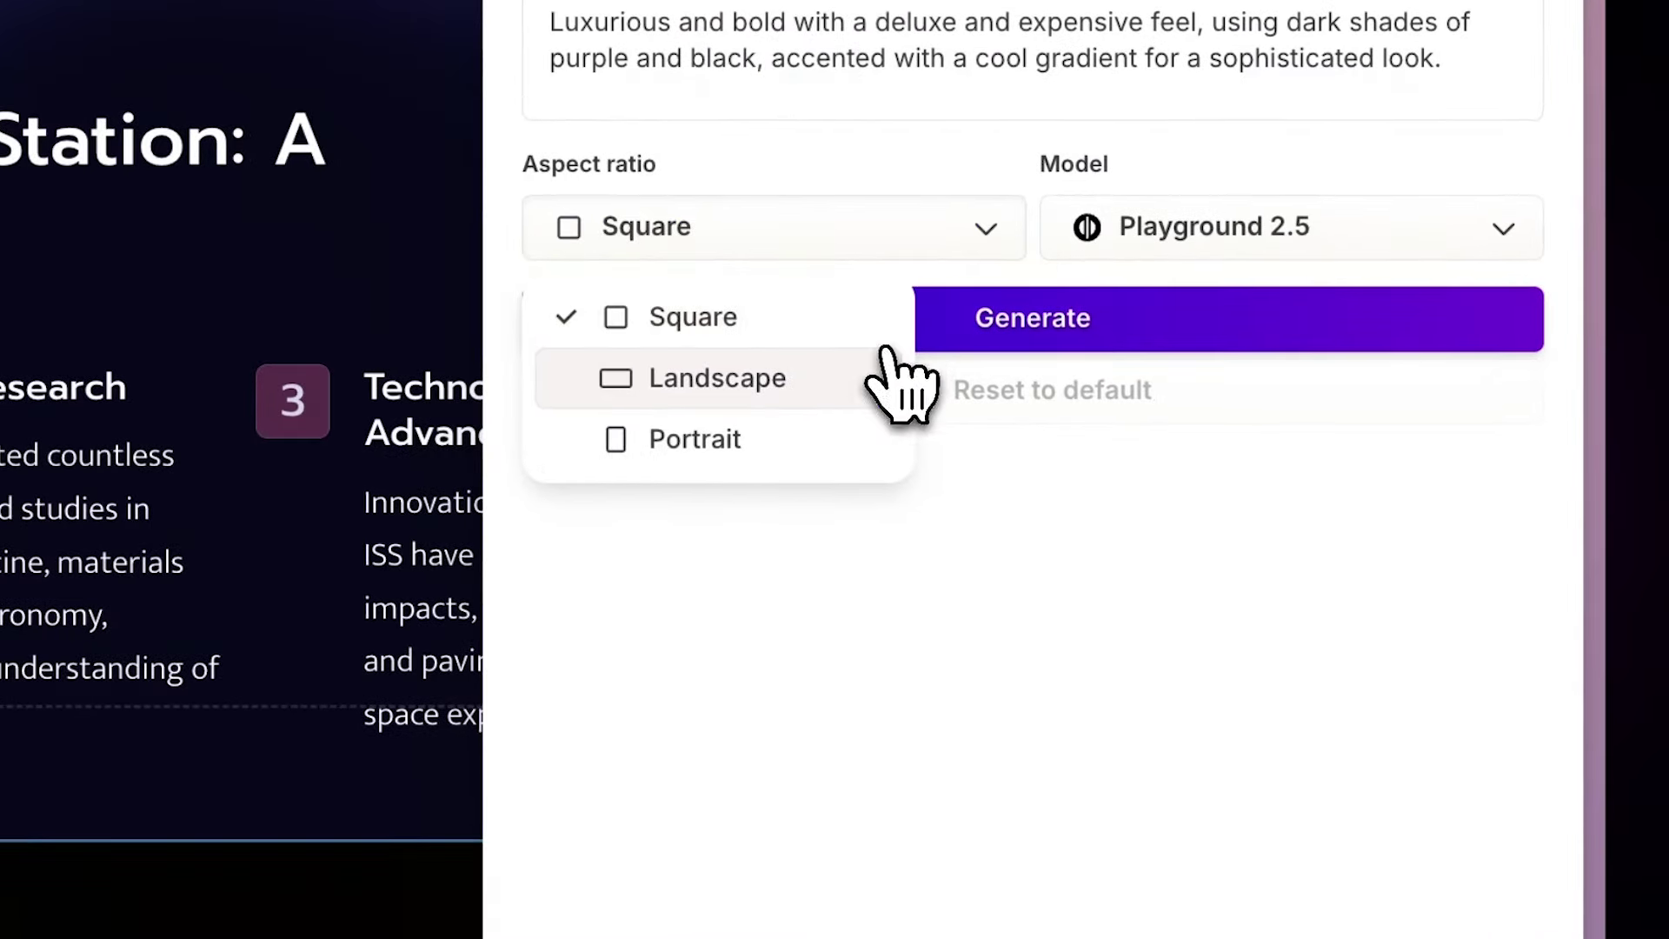
pyautogui.click(1442, 228)
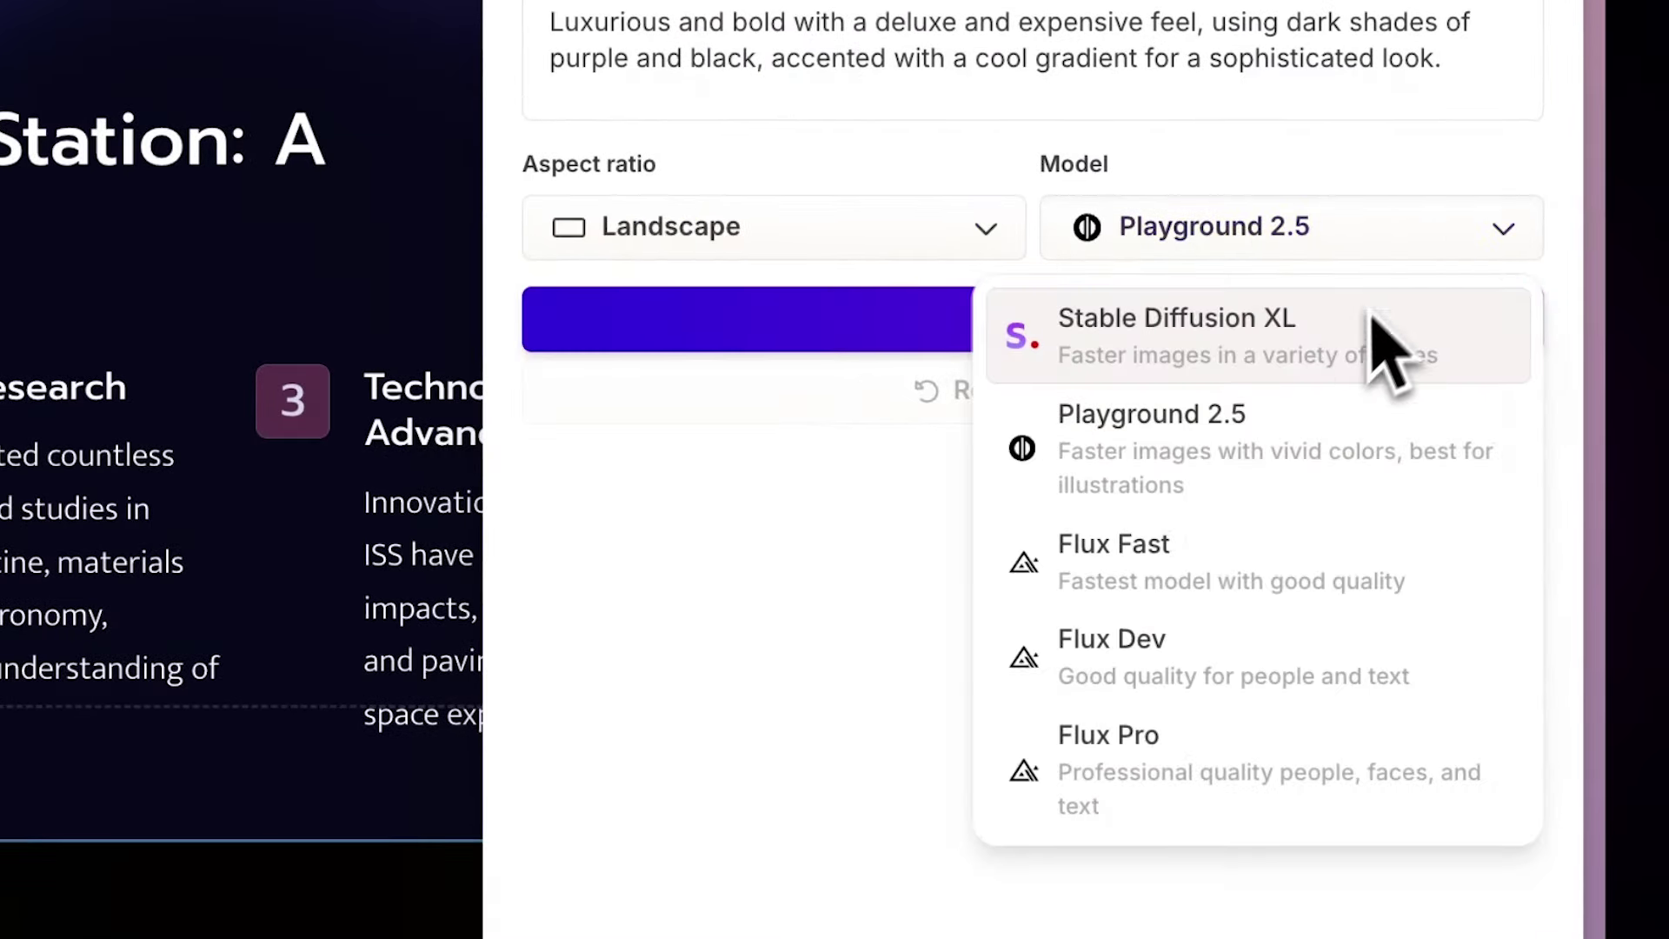
pyautogui.press('Escape')
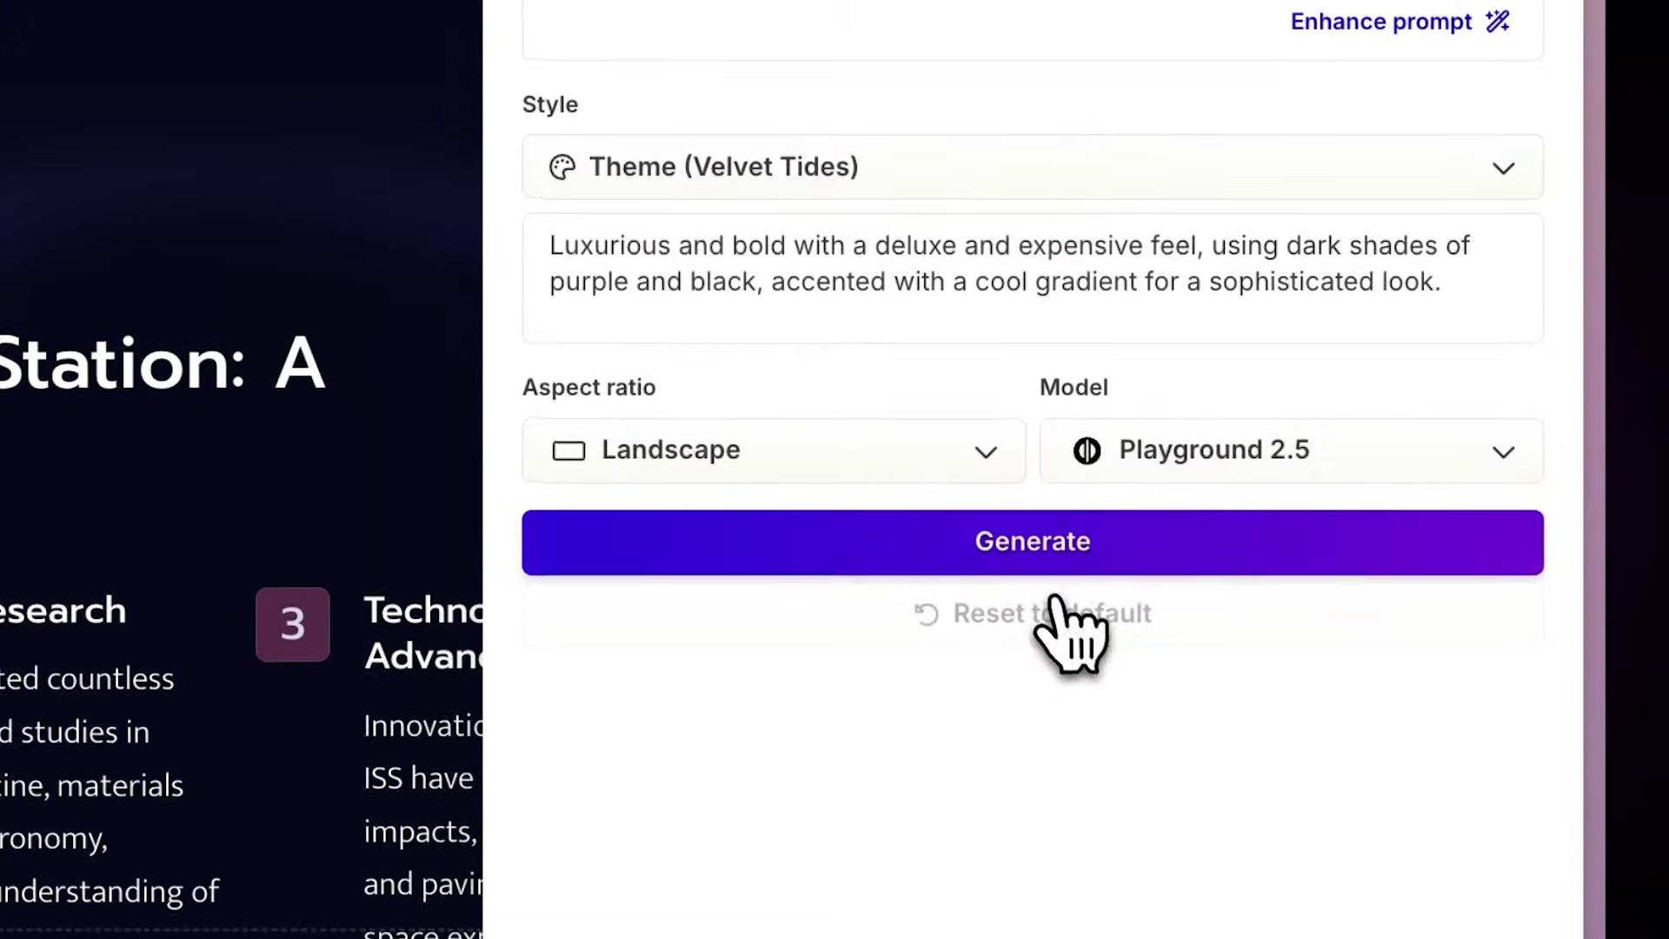
pyautogui.click(1043, 335)
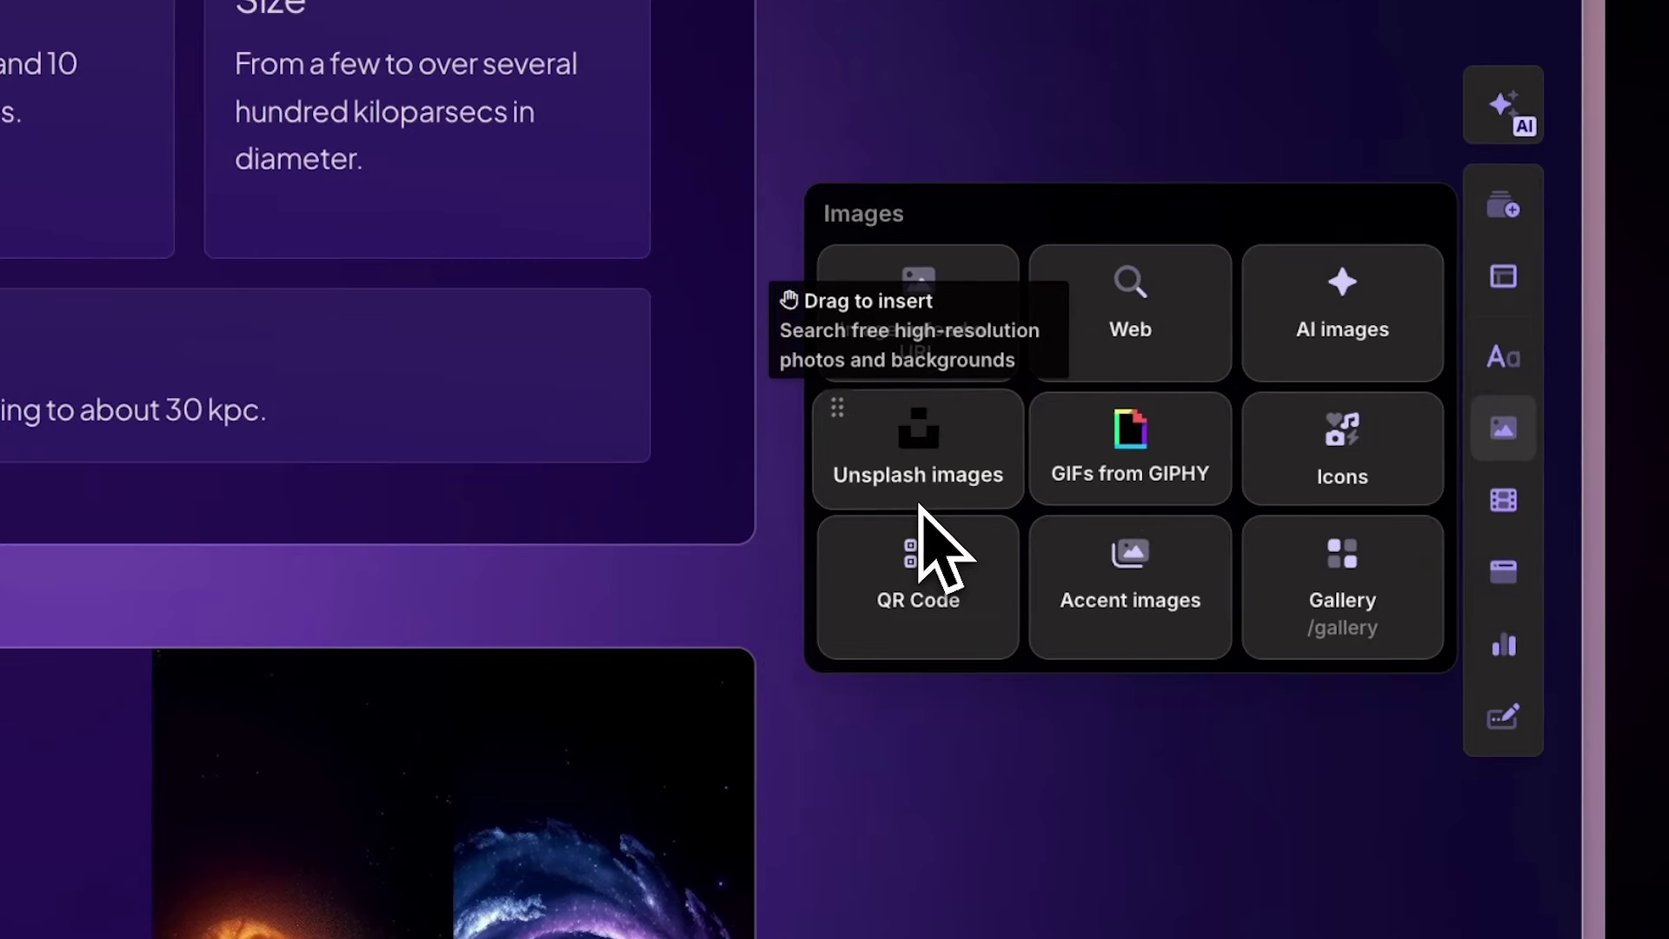
# Add an Unsplash image slot to the What is a Galaxy? card and search for 'Galaxy'
pyautogui.moveTo(920, 507); pyautogui.dragTo(0, 324)
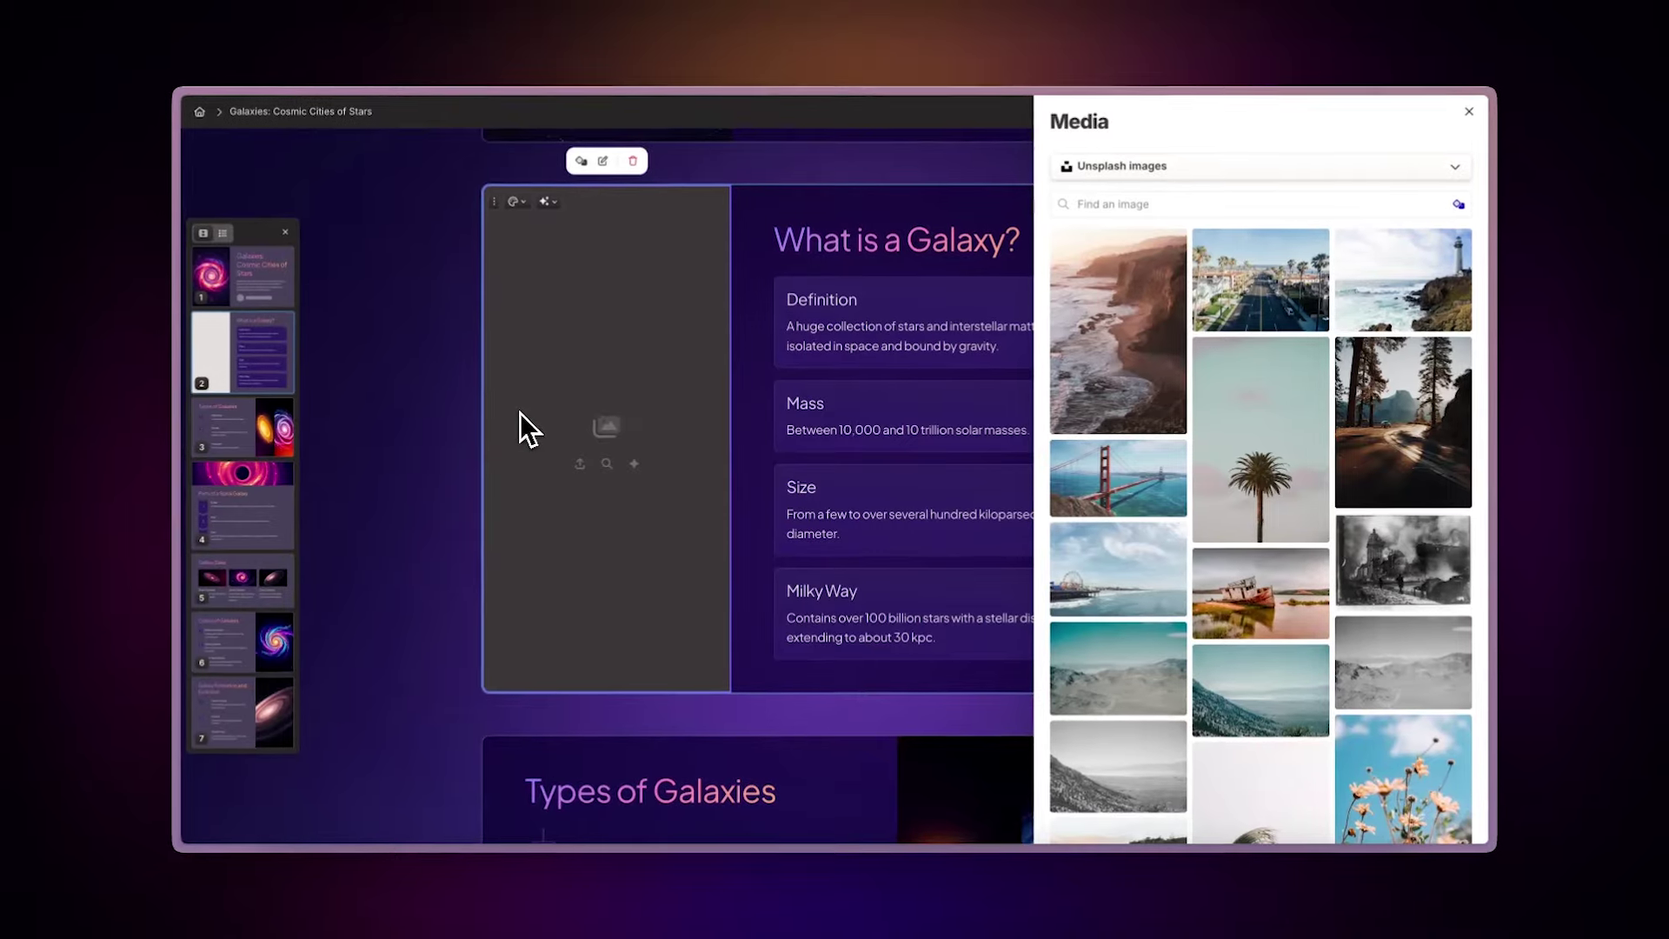
pyautogui.click(1077, 206)
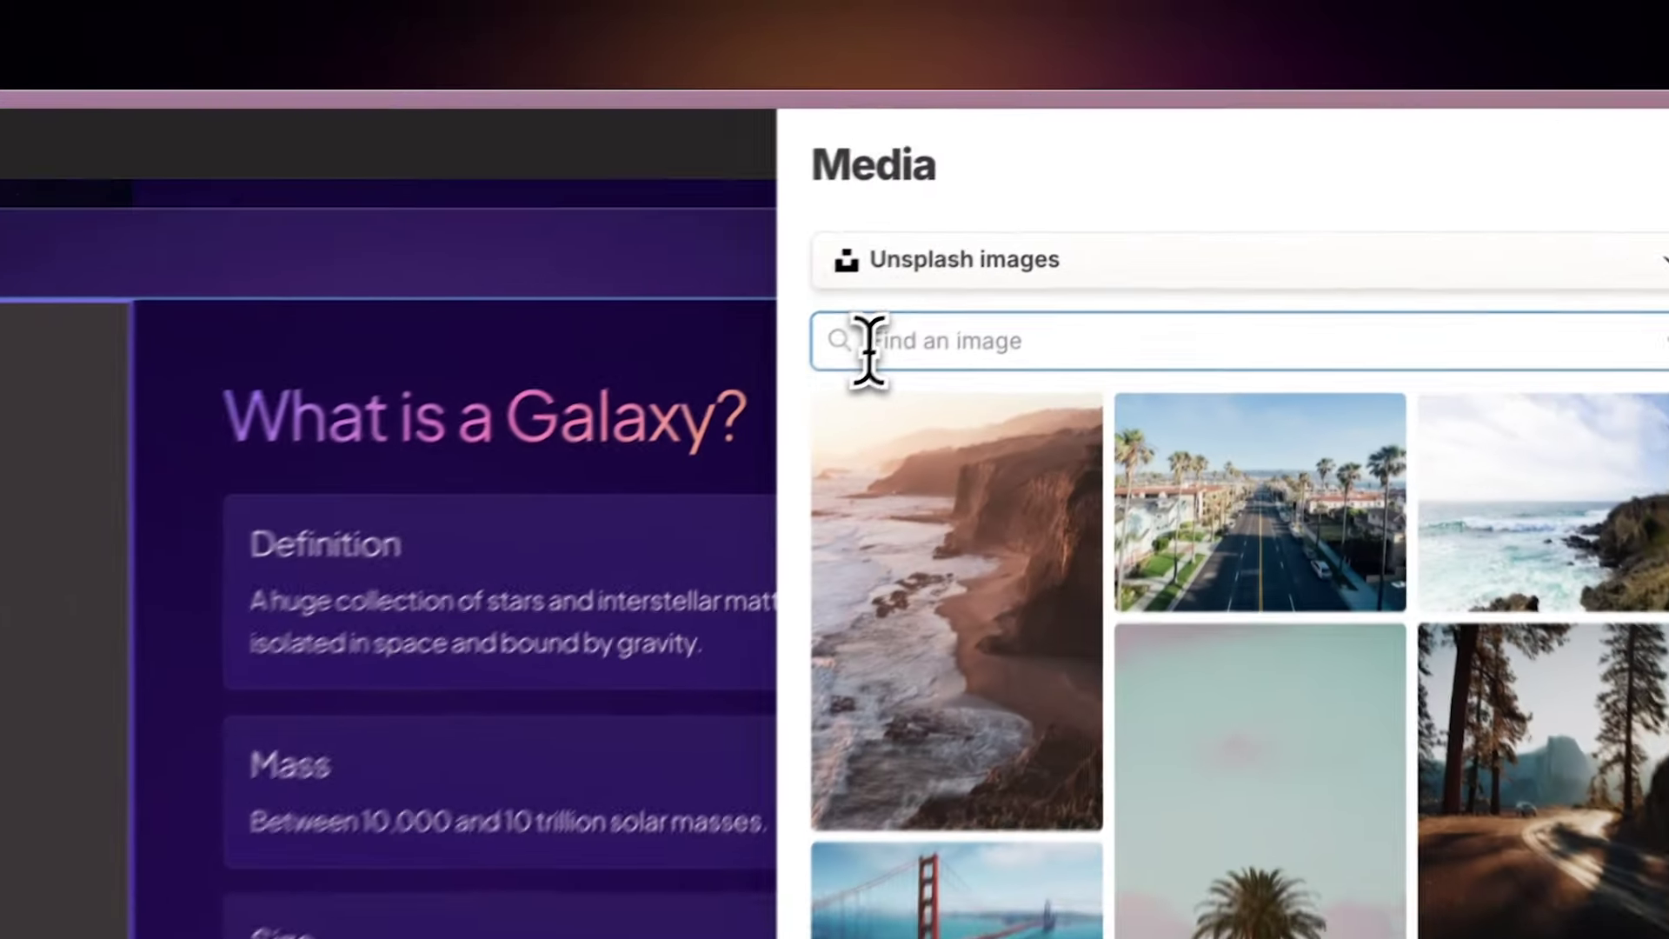
pyautogui.write('G')
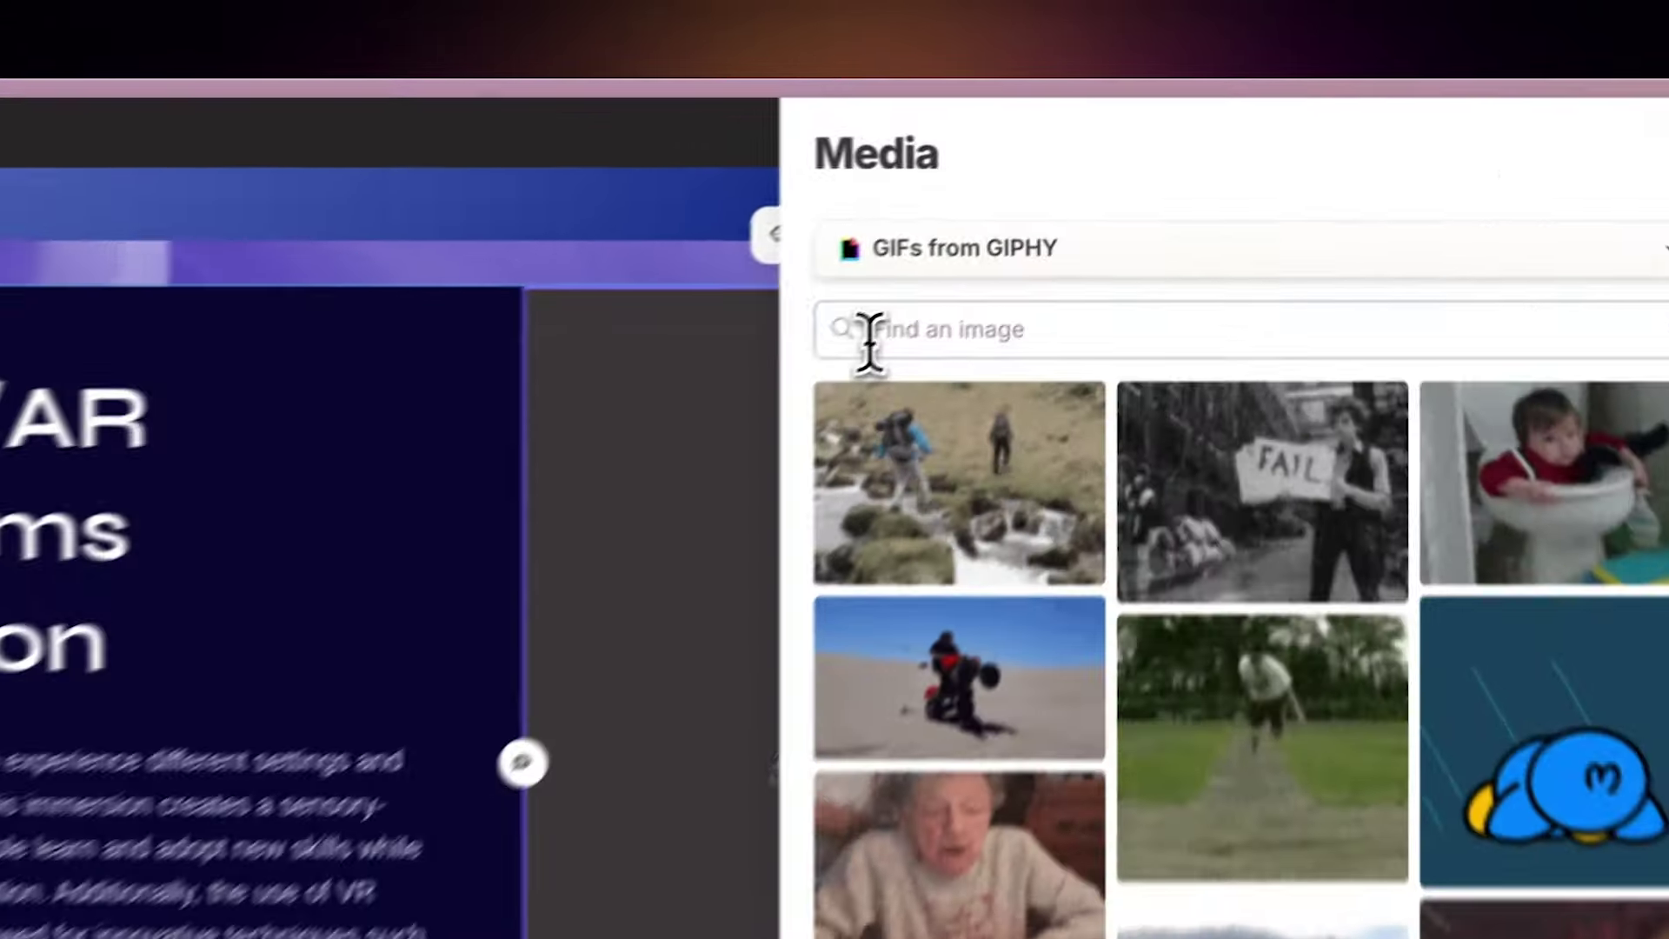
# Search GIPHY for 'Virtual Reality' and insert a VR headset GIF into the VR/AR card
pyautogui.click(1080, 199)
pyautogui.write('Virtual Real')
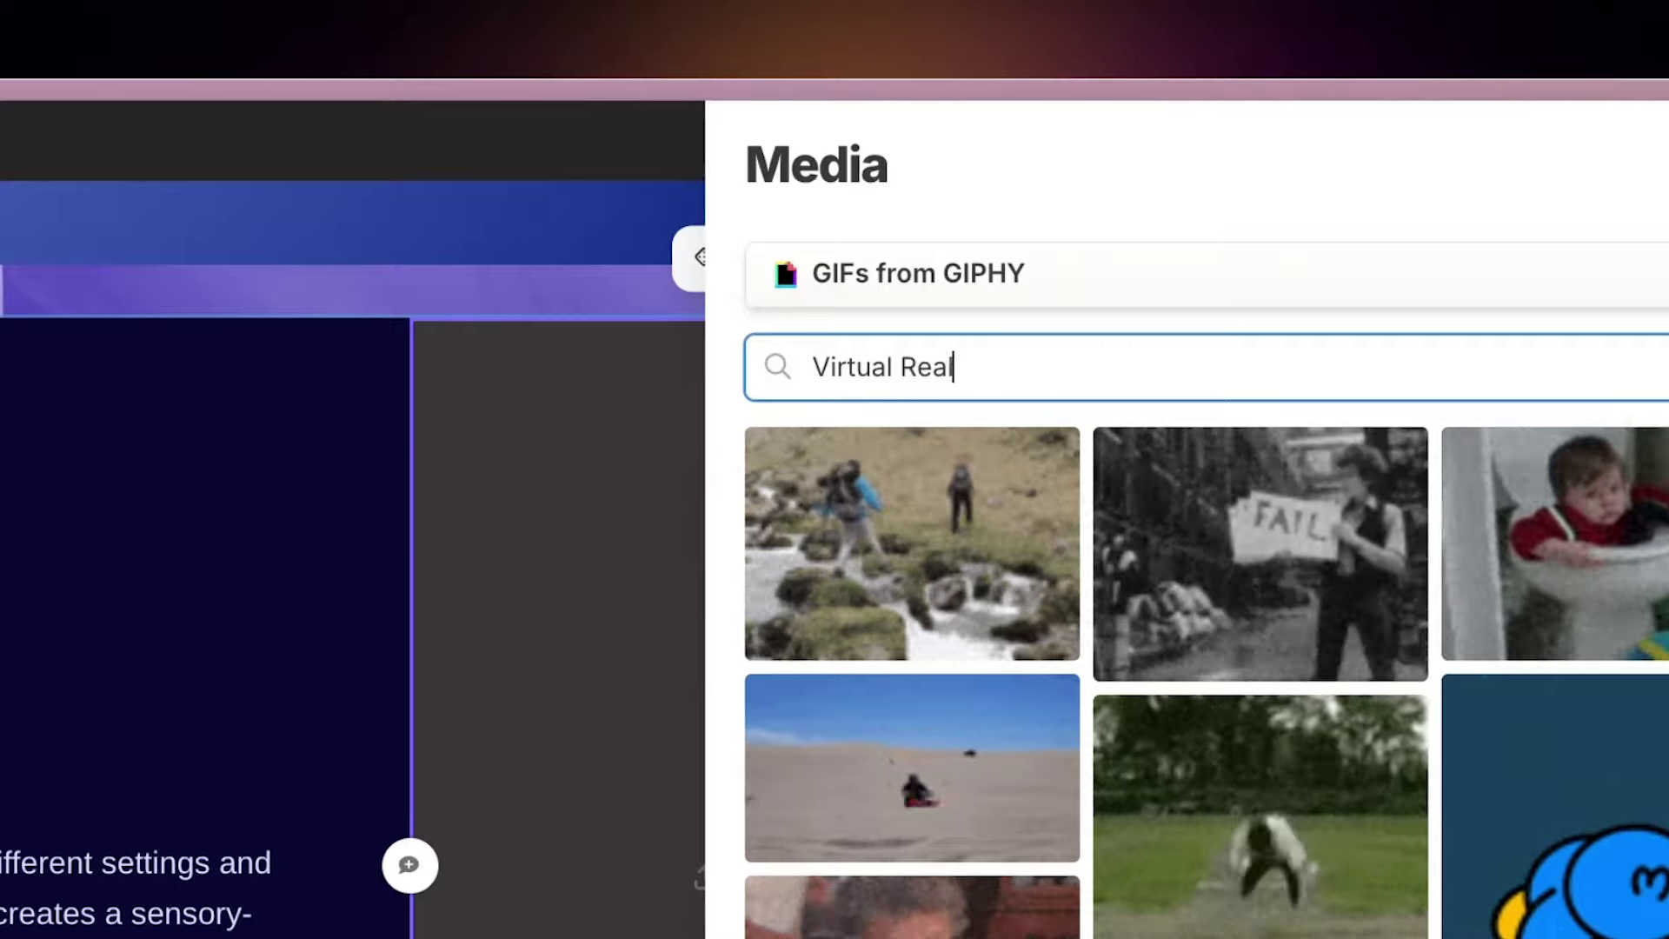
pyautogui.write('ity')
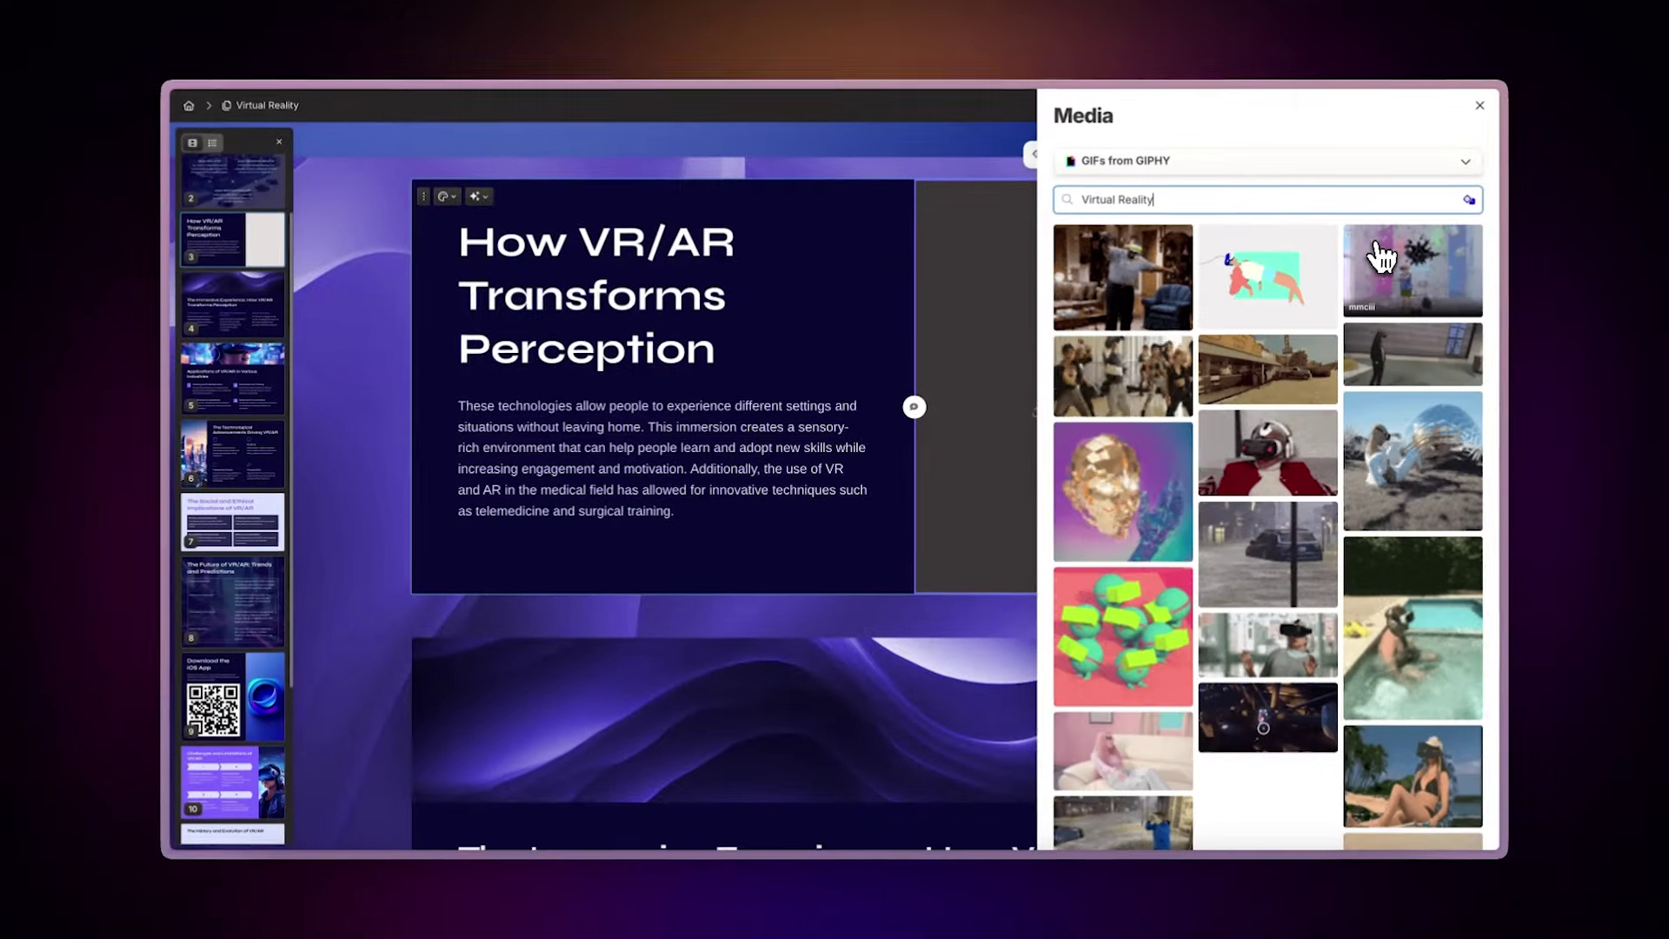
pyautogui.click(1382, 257)
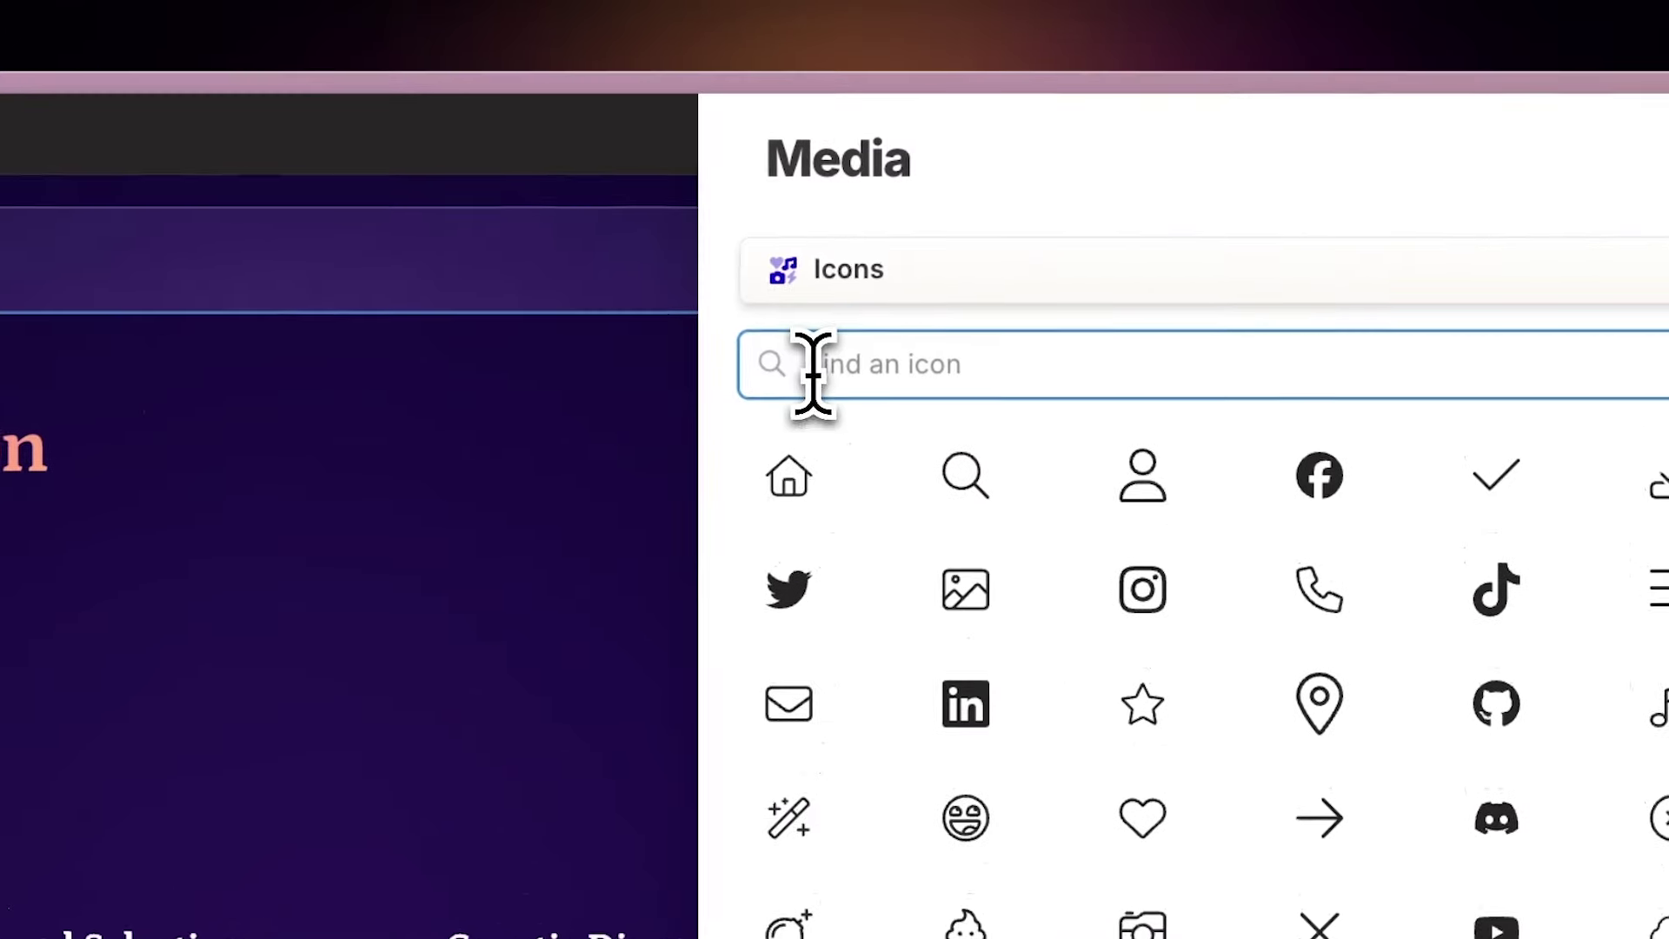
# Search the icon library for 'Genes' to find icons for the Genetic Variation columns
pyautogui.write('Genes')
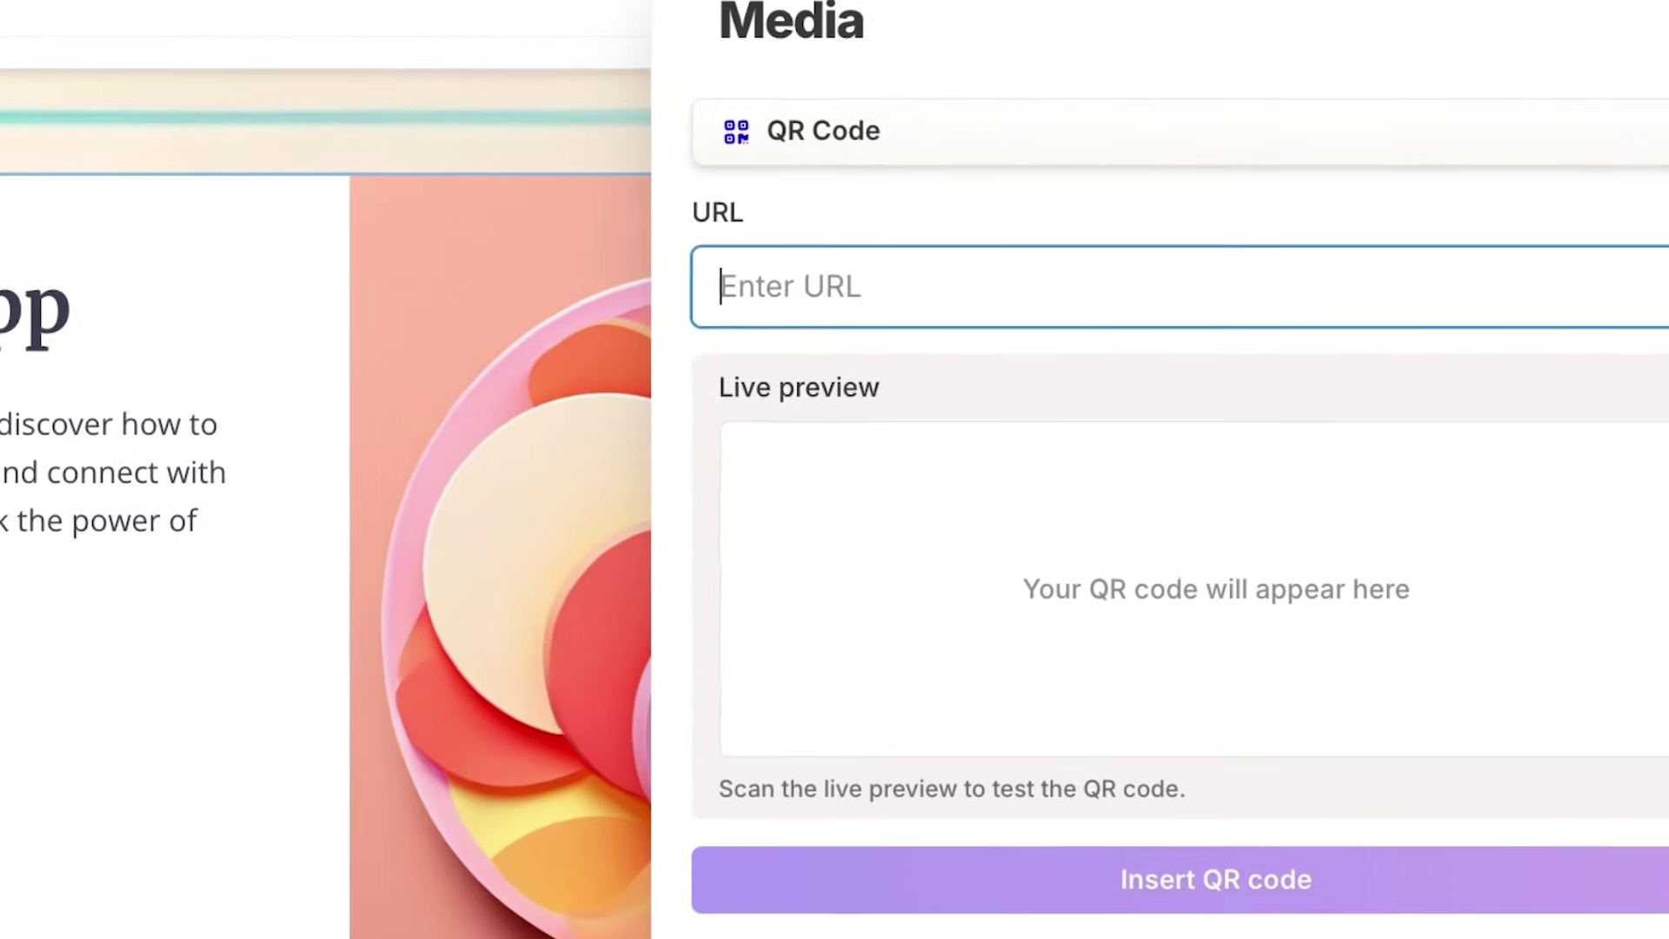
# Insert a QR code for colorinmarketing.com on the Download the iOS App card and close the panel
pyautogui.write('colorinmarketing.com')
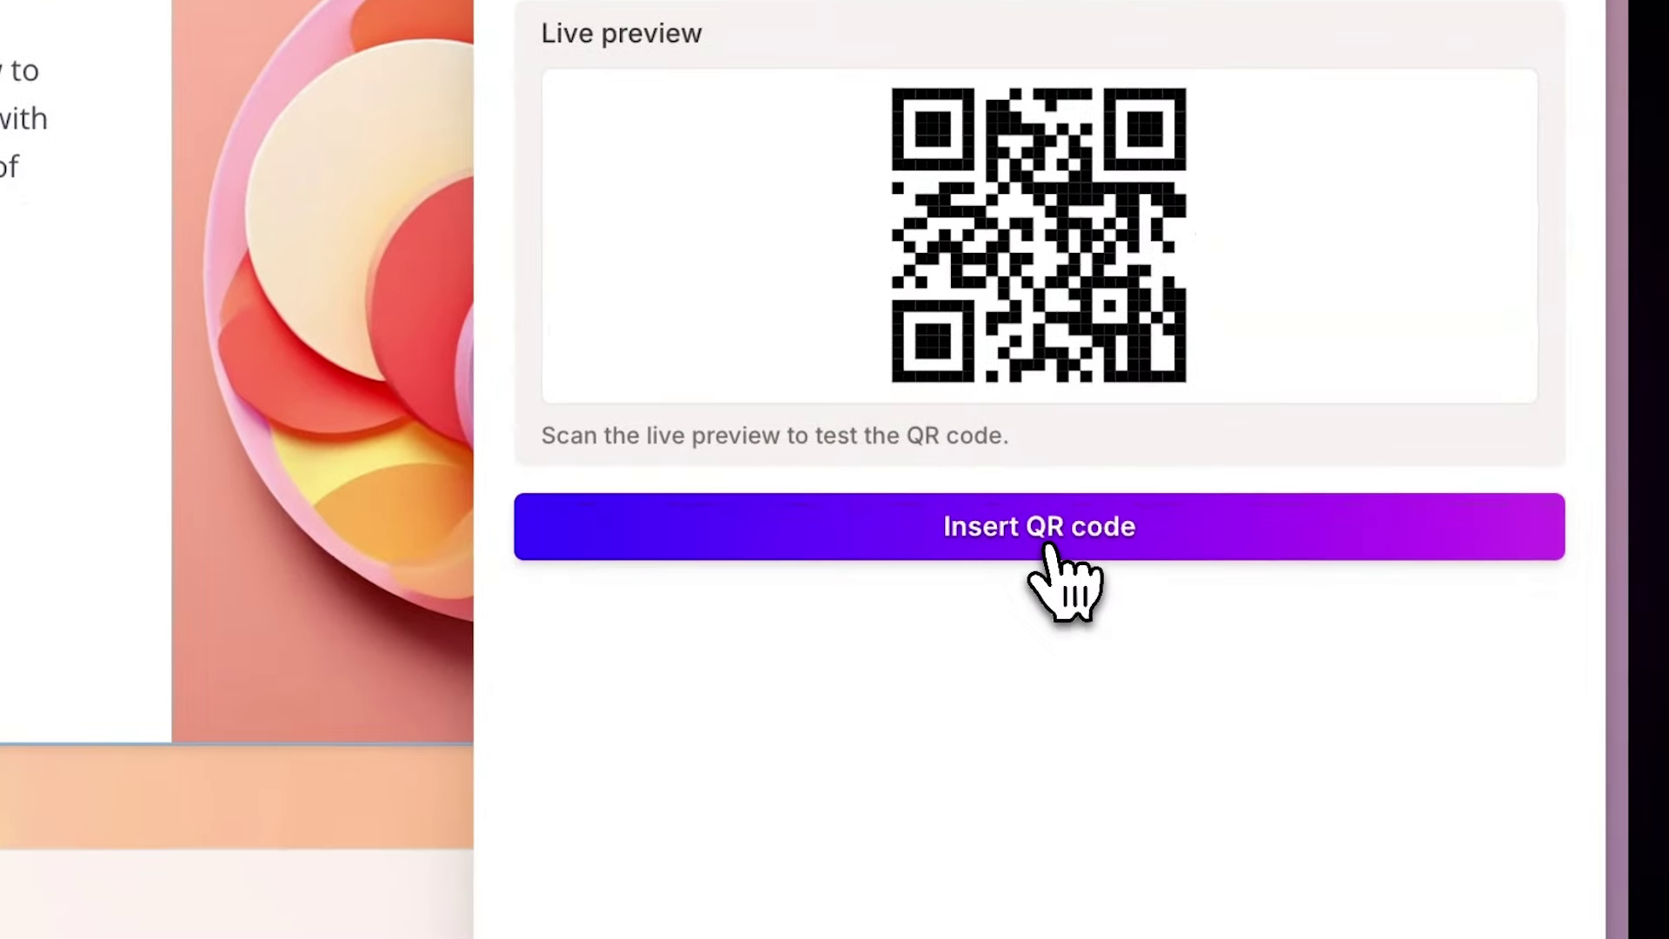
pyautogui.click(1223, 897)
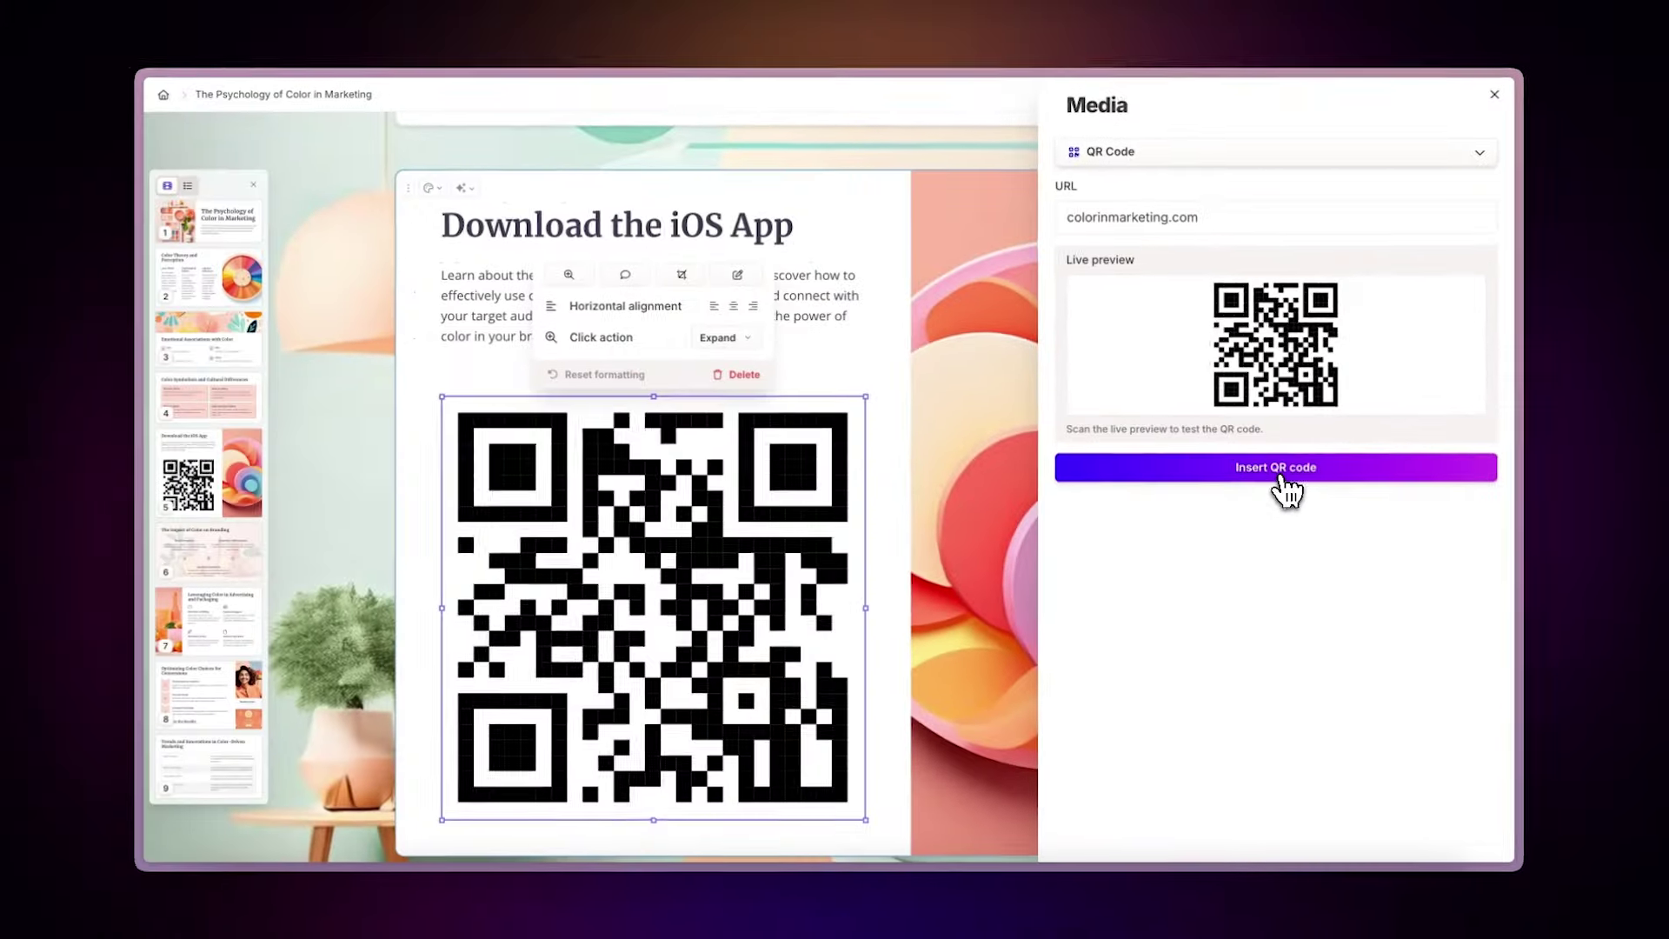
pyautogui.click(1488, 101)
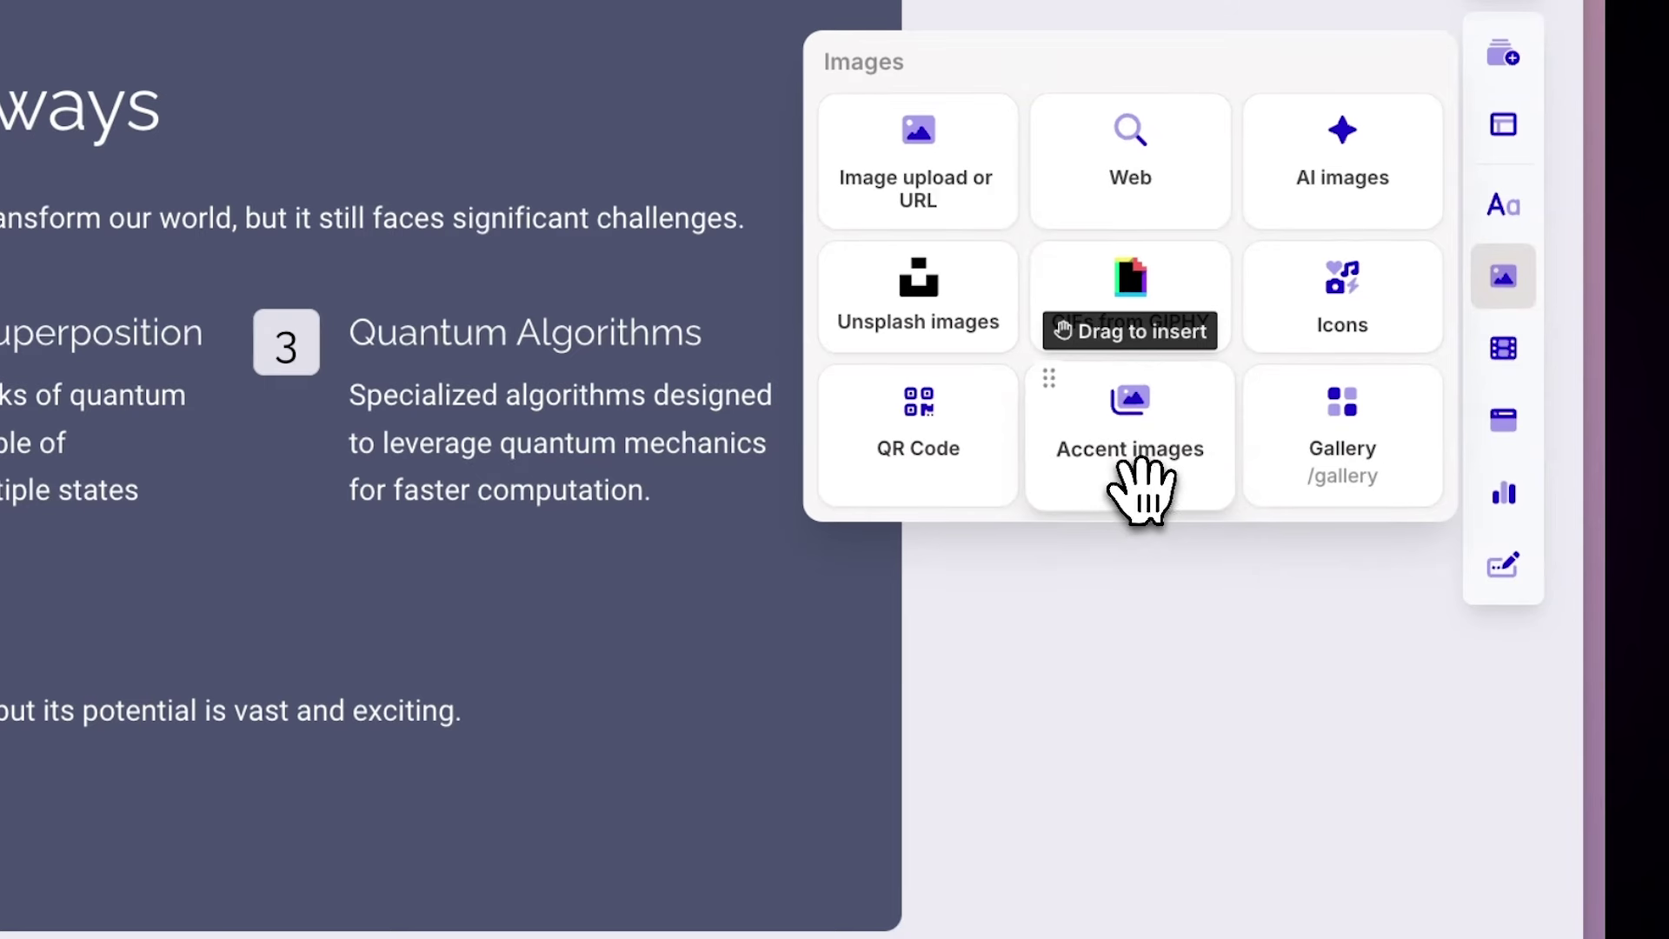
# Put a white wave accent image on the right side of the quantum Conclusion and Key Takeaways card
pyautogui.moveTo(1140, 469); pyautogui.dragTo(822, 365)
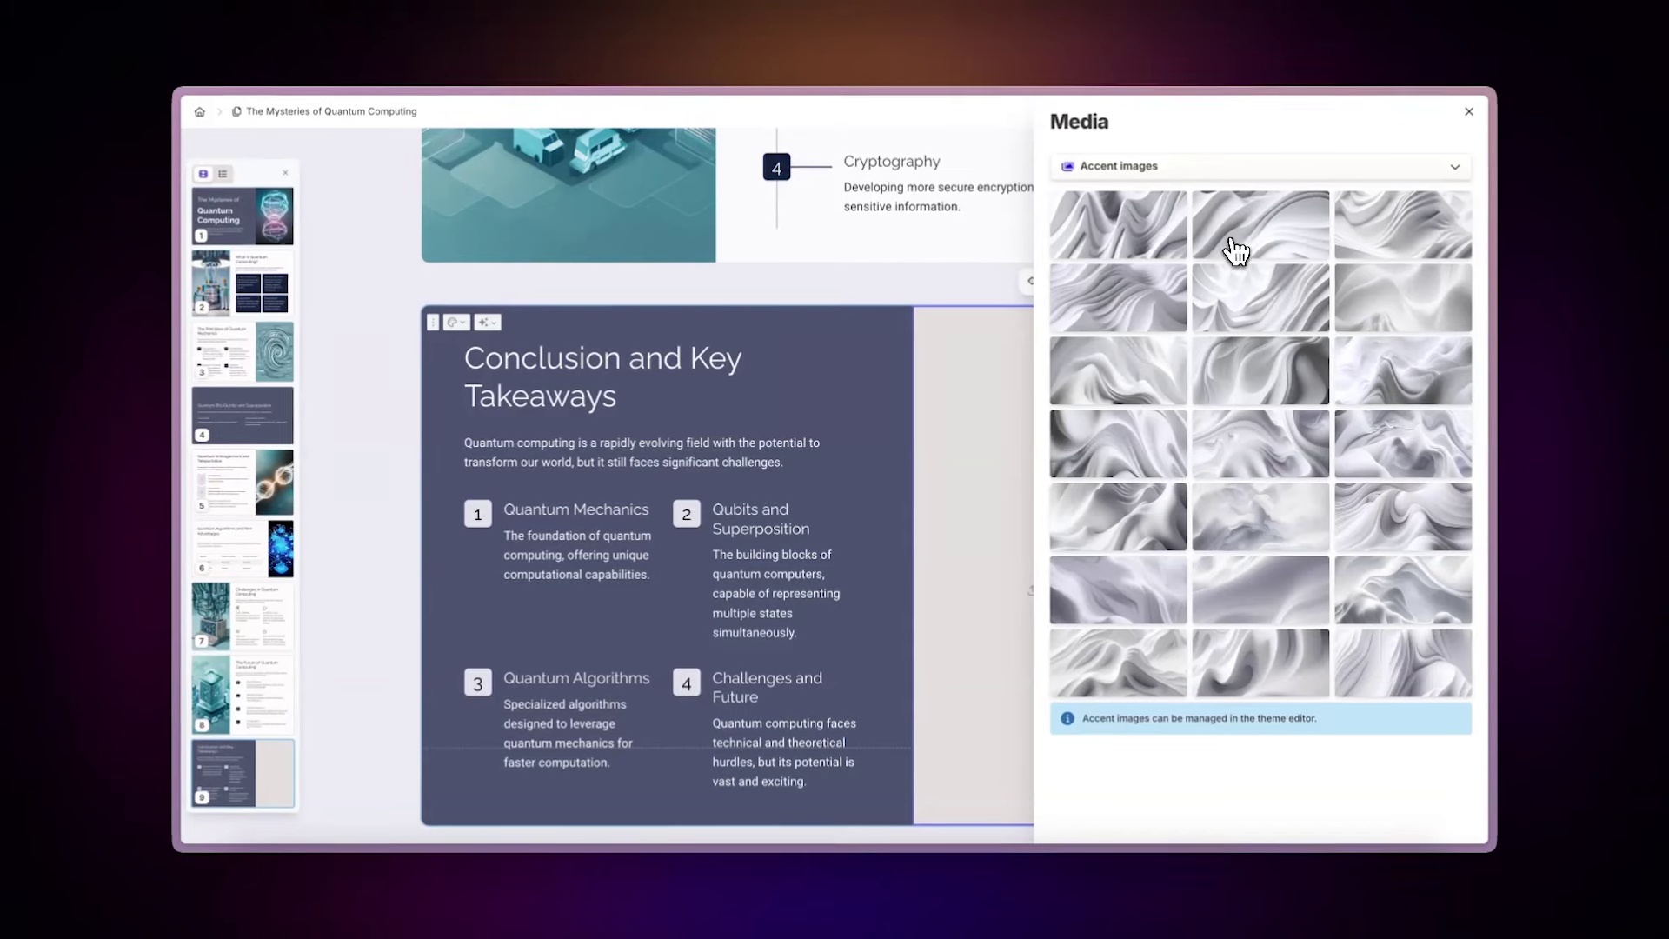
pyautogui.press('Escape')
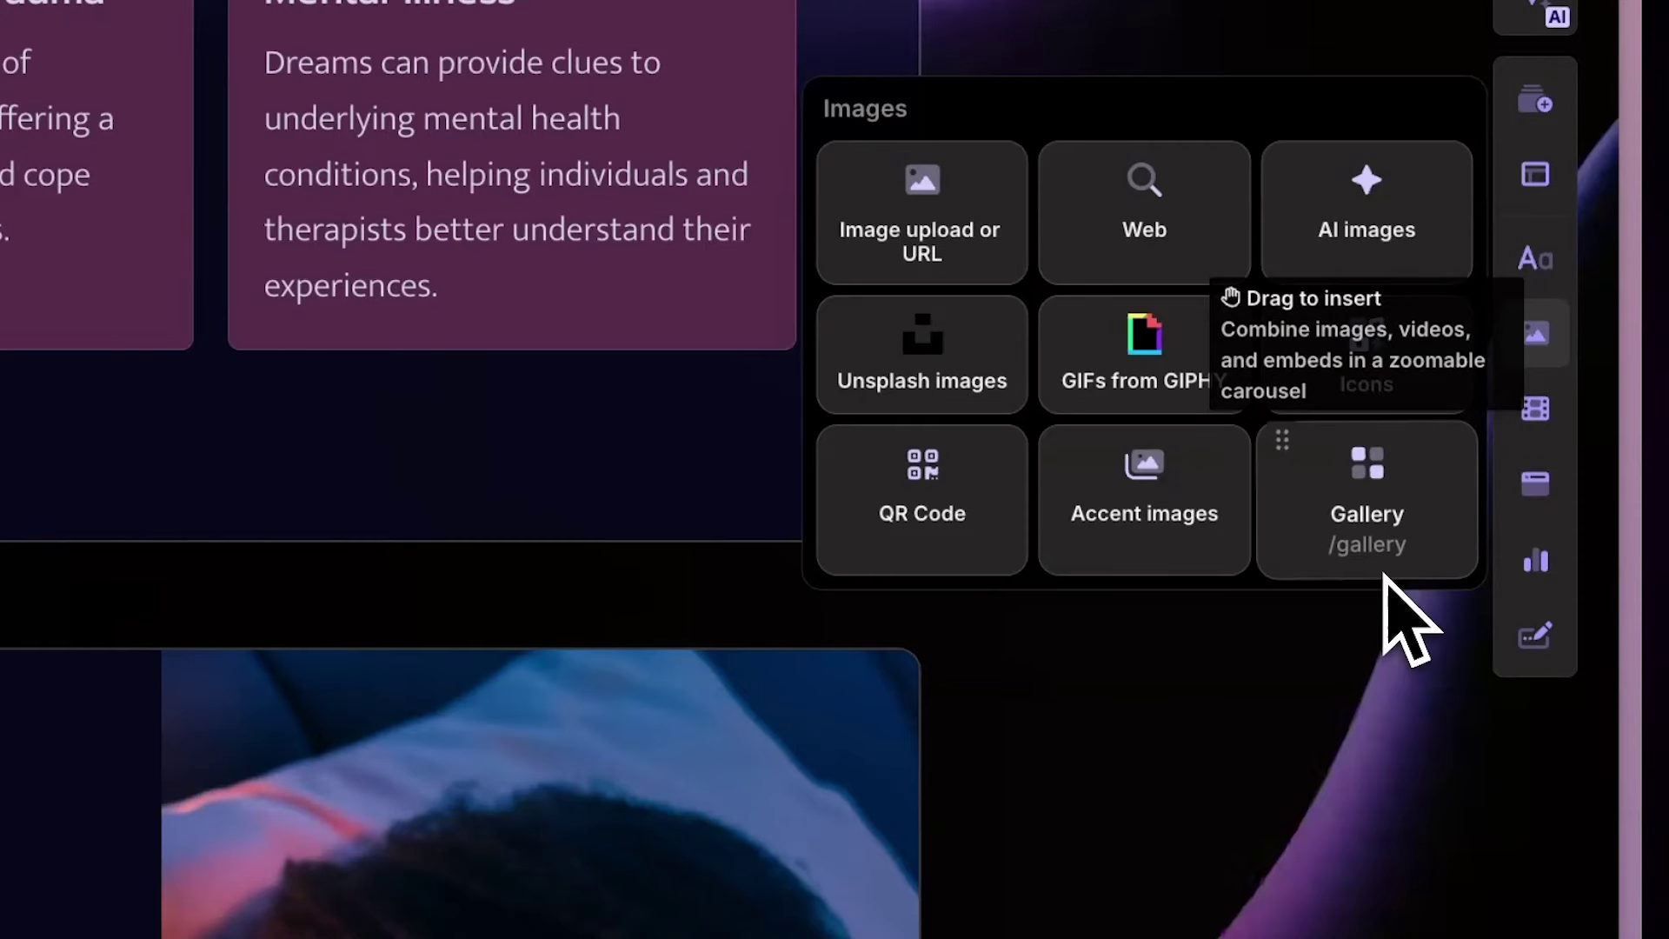
# Add a gallery of the bedroom, stormy beach and hospital bed images, then shrink its size
pyautogui.moveTo(1384, 576); pyautogui.dragTo(0, 484)
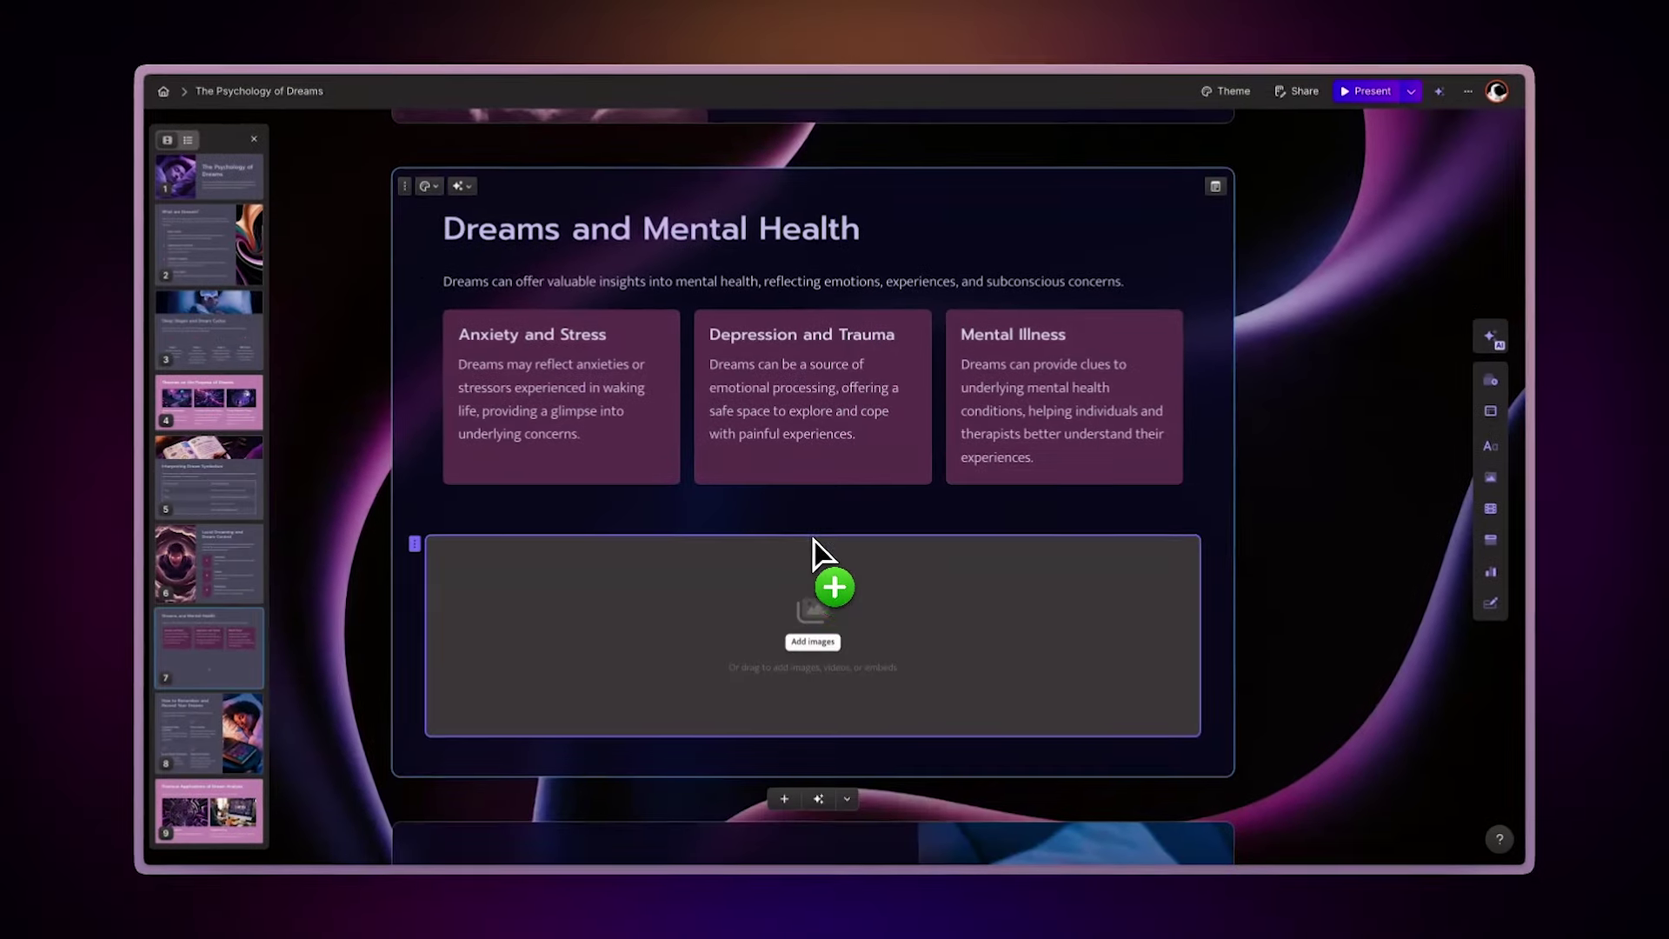
pyautogui.click(815, 643)
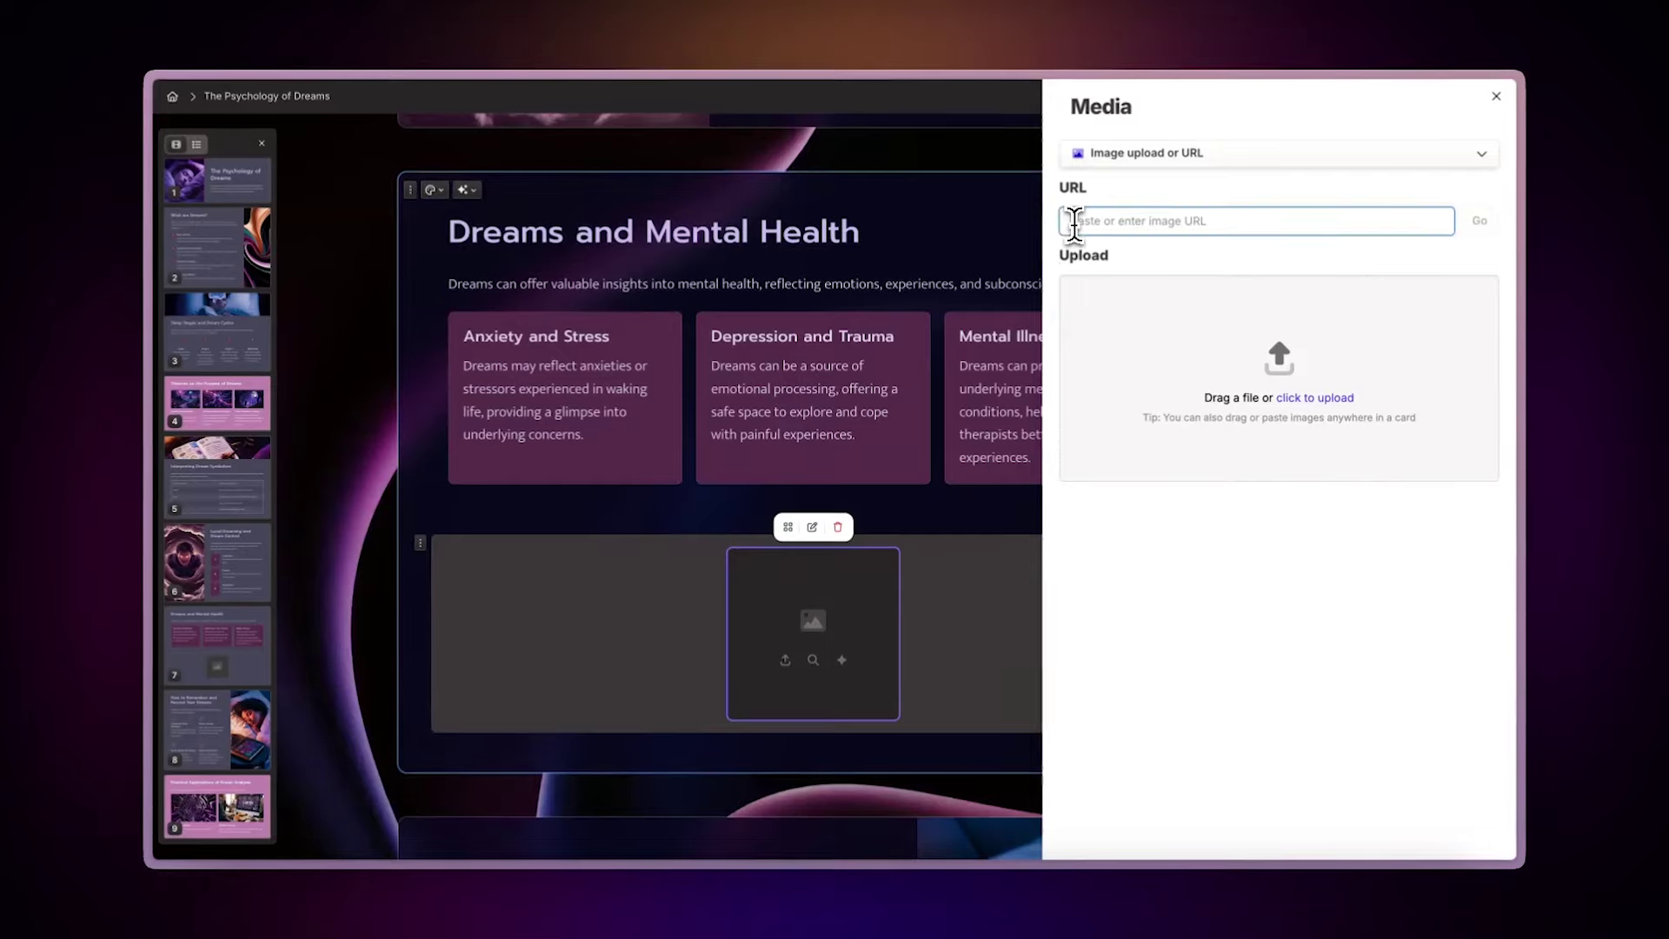
pyautogui.hotkey('ctrl', 'v')
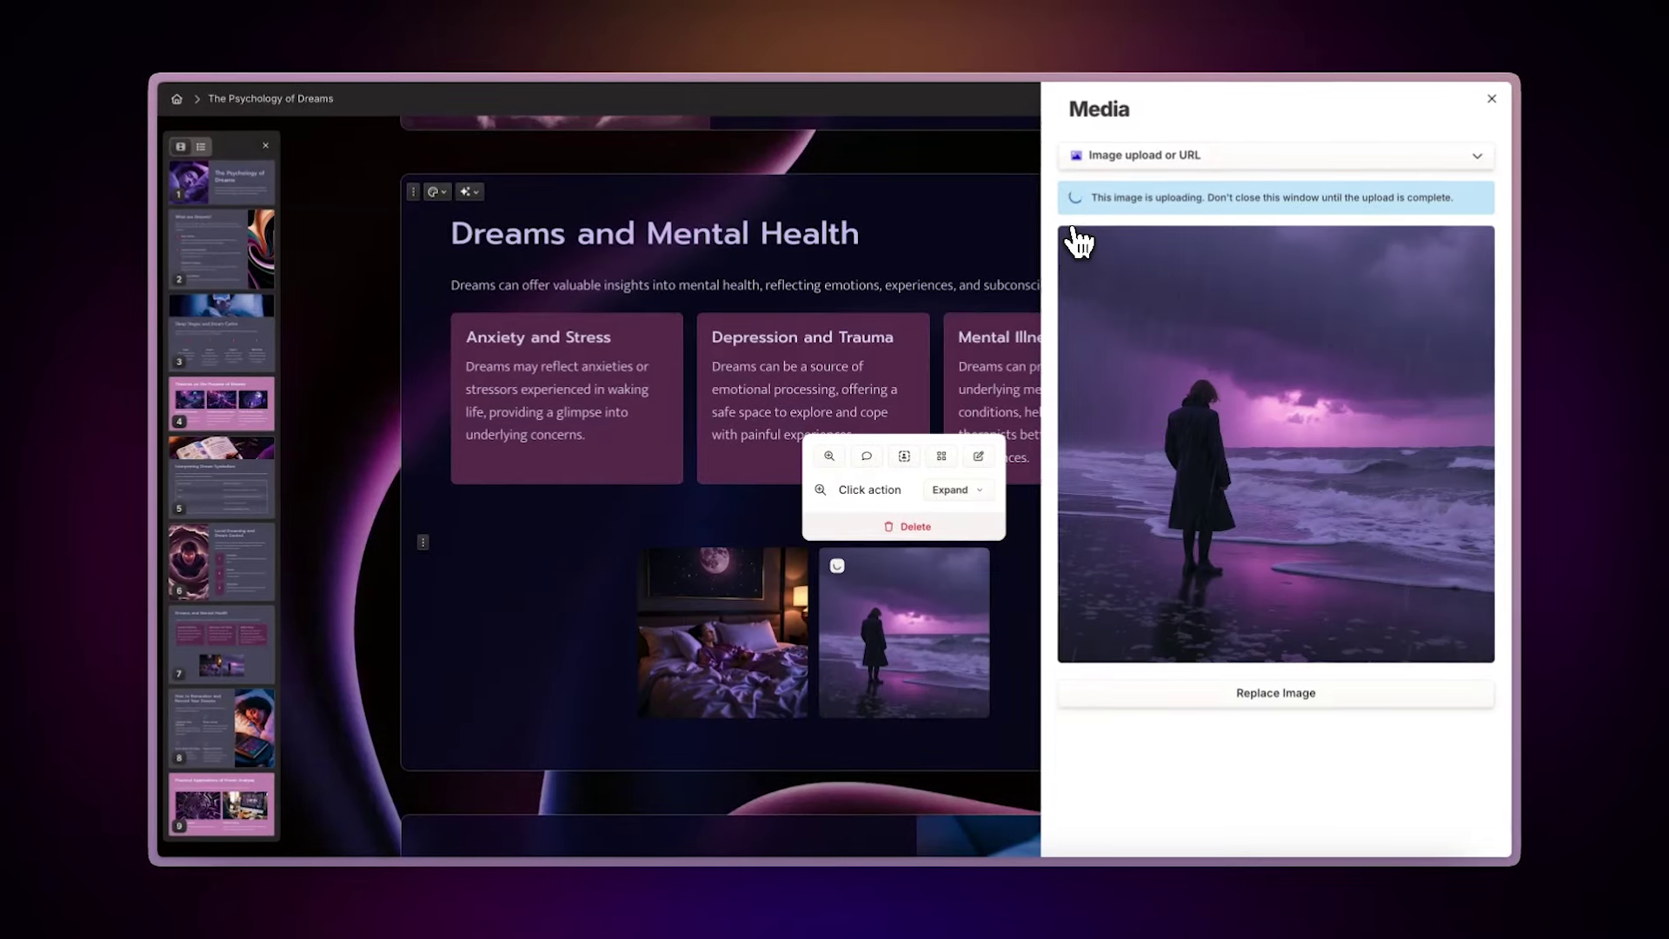
pyautogui.hotkey('ctrl', 'v')
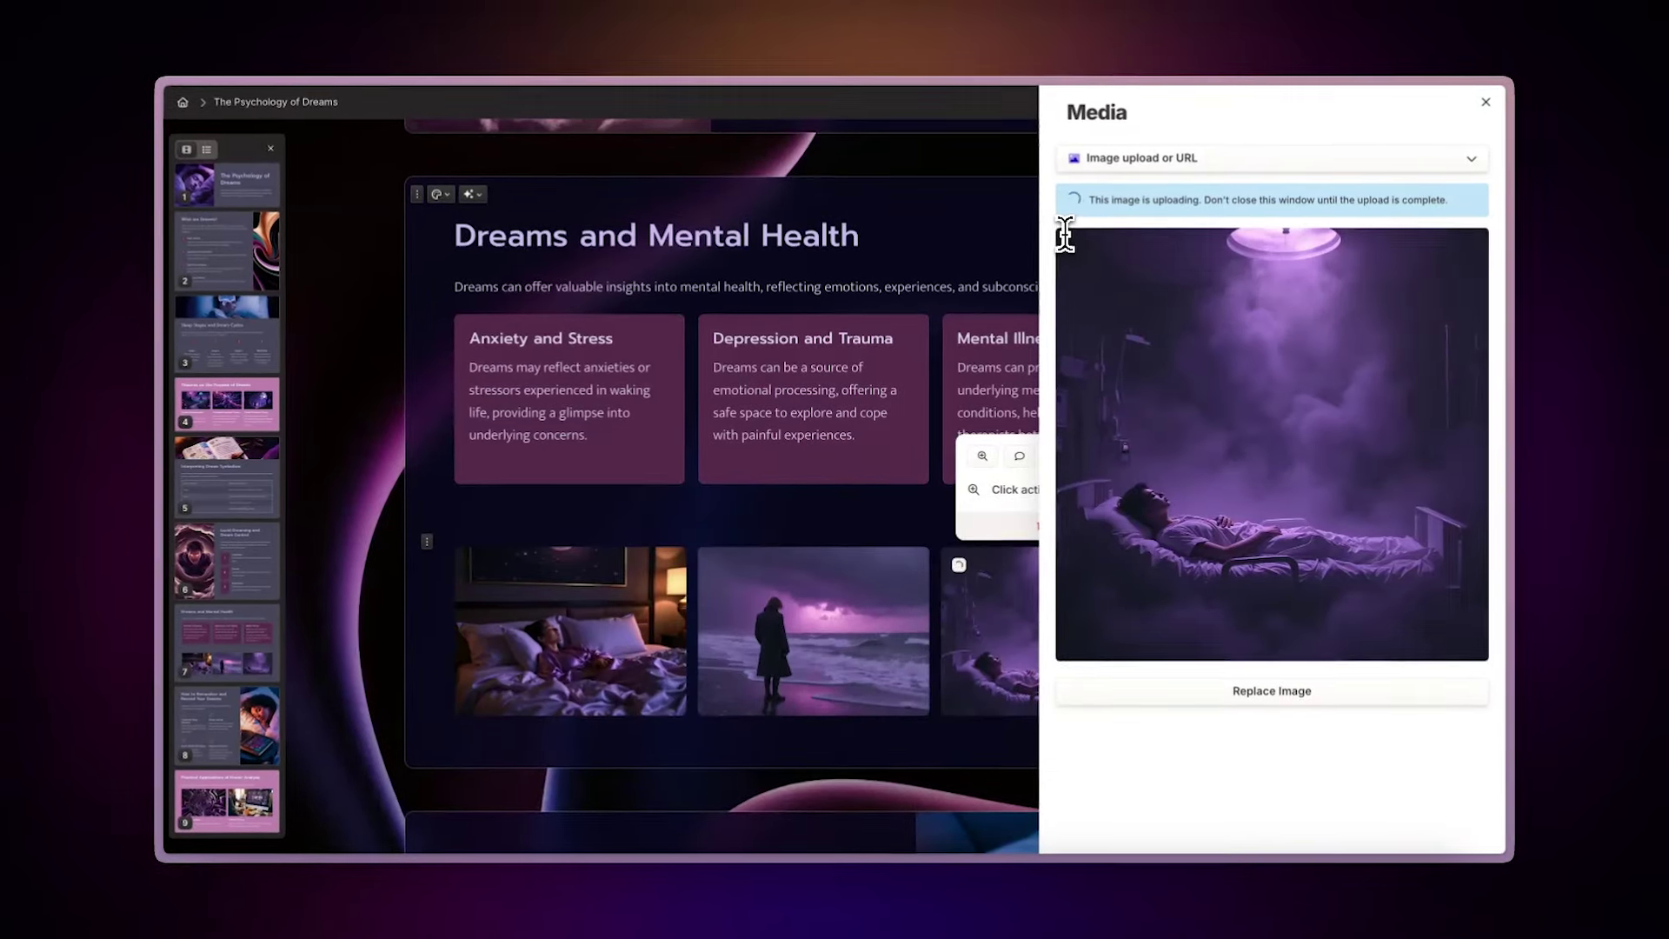
pyautogui.hotkey('ctrl', 'v')
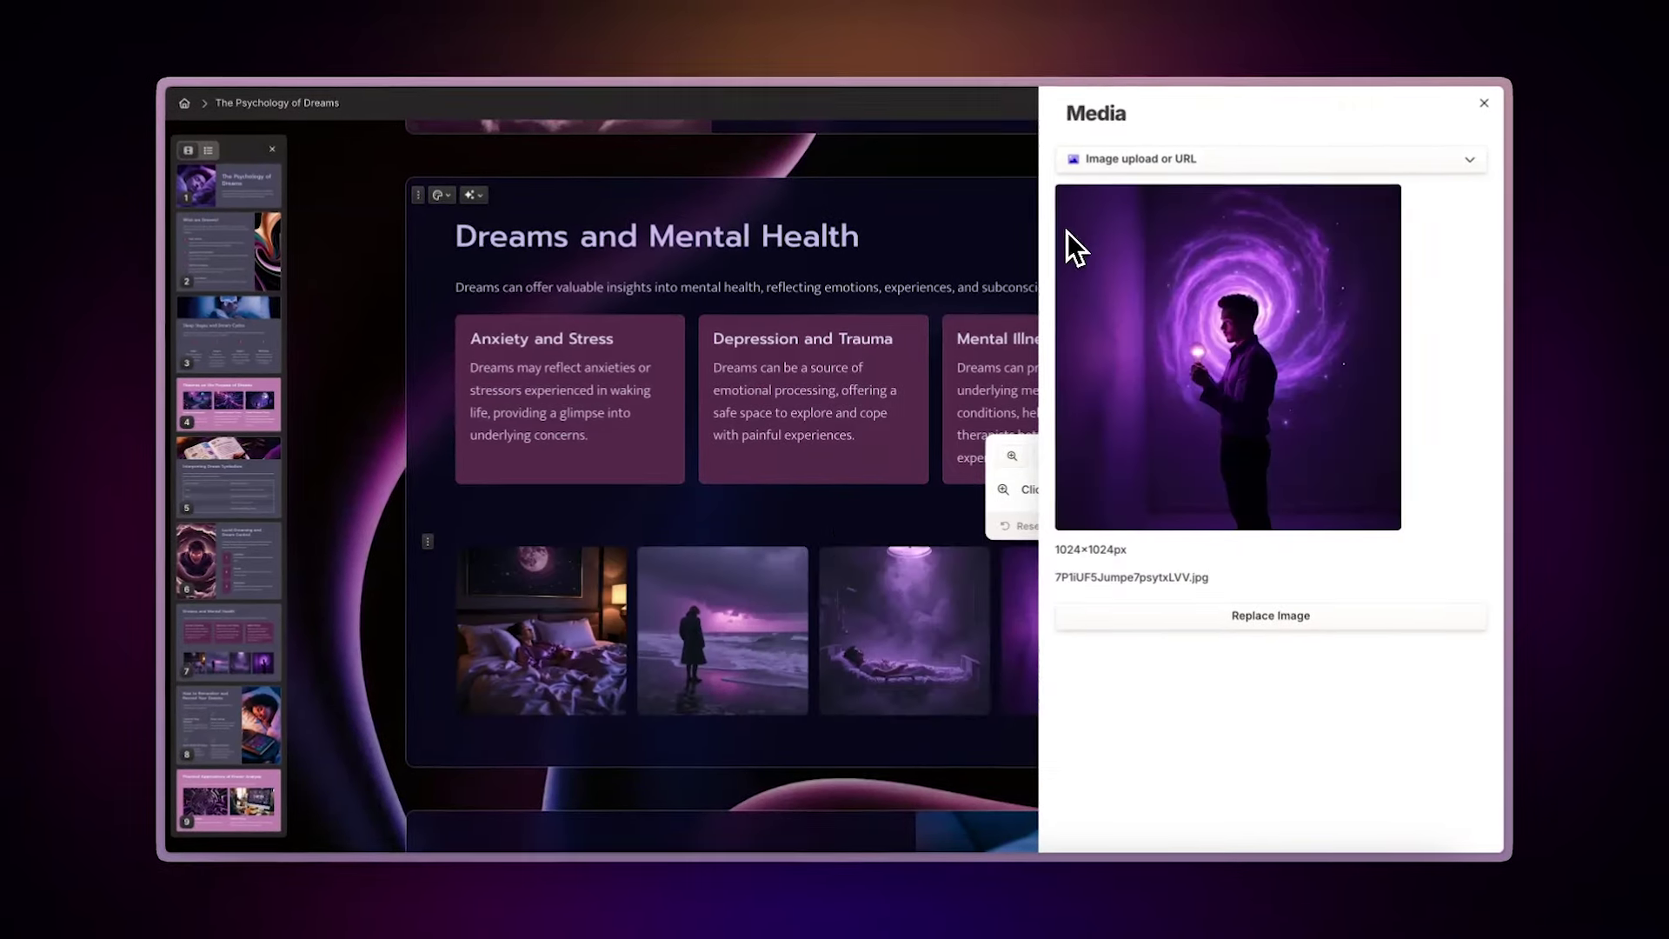
pyautogui.click(973, 732)
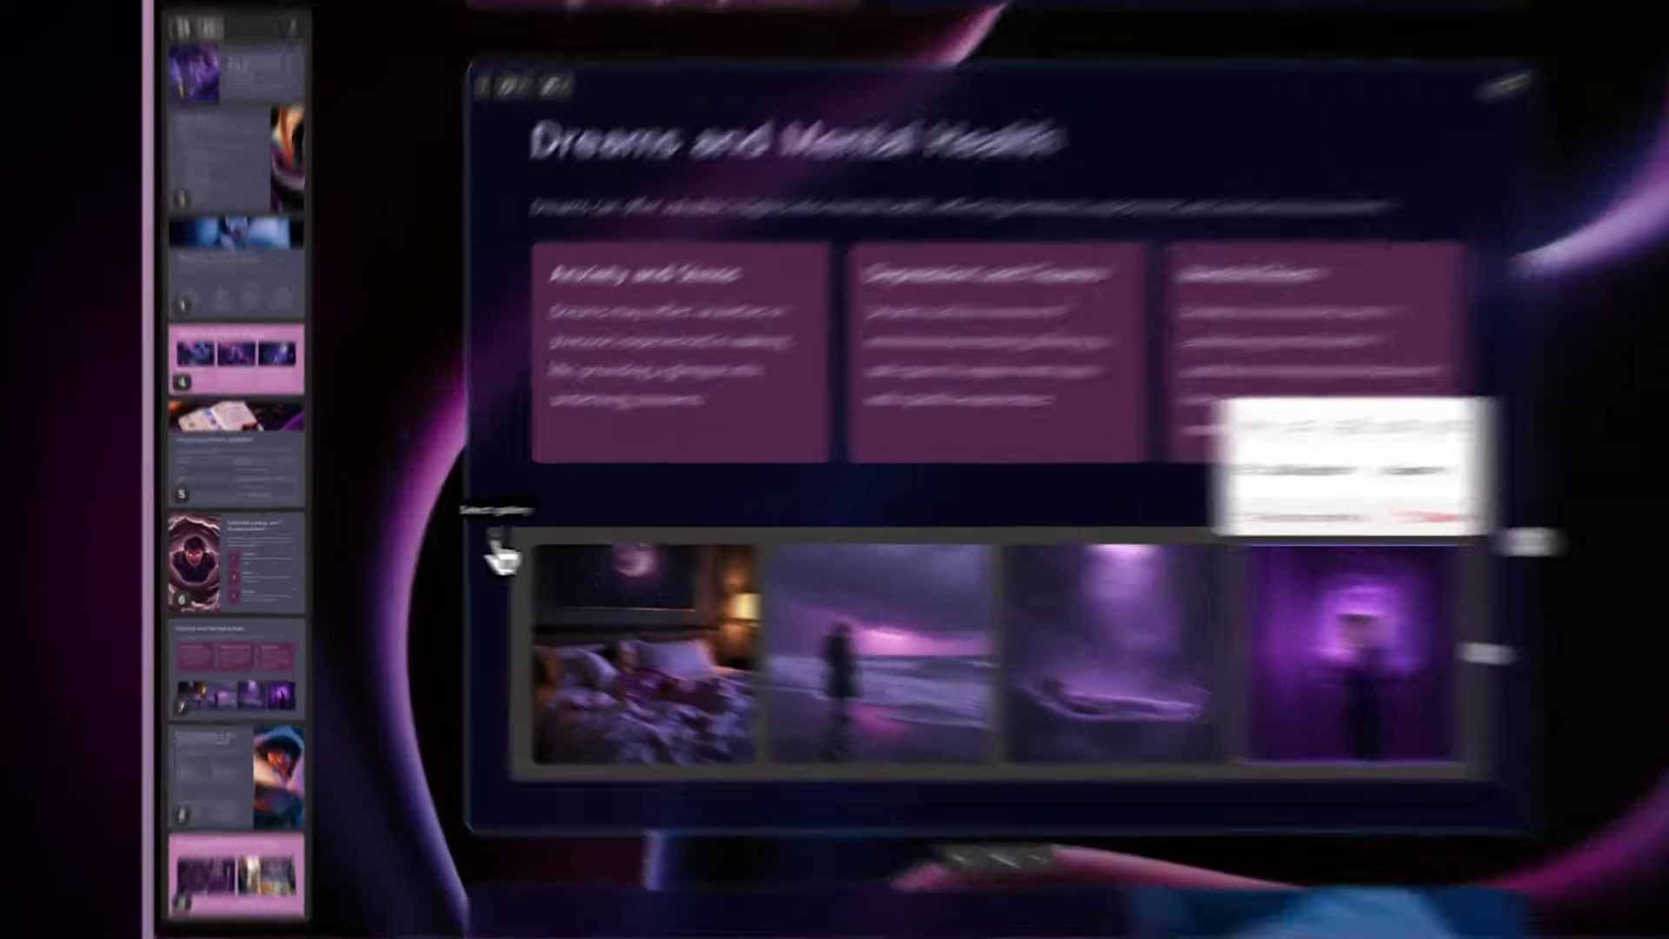
pyautogui.click(432, 542)
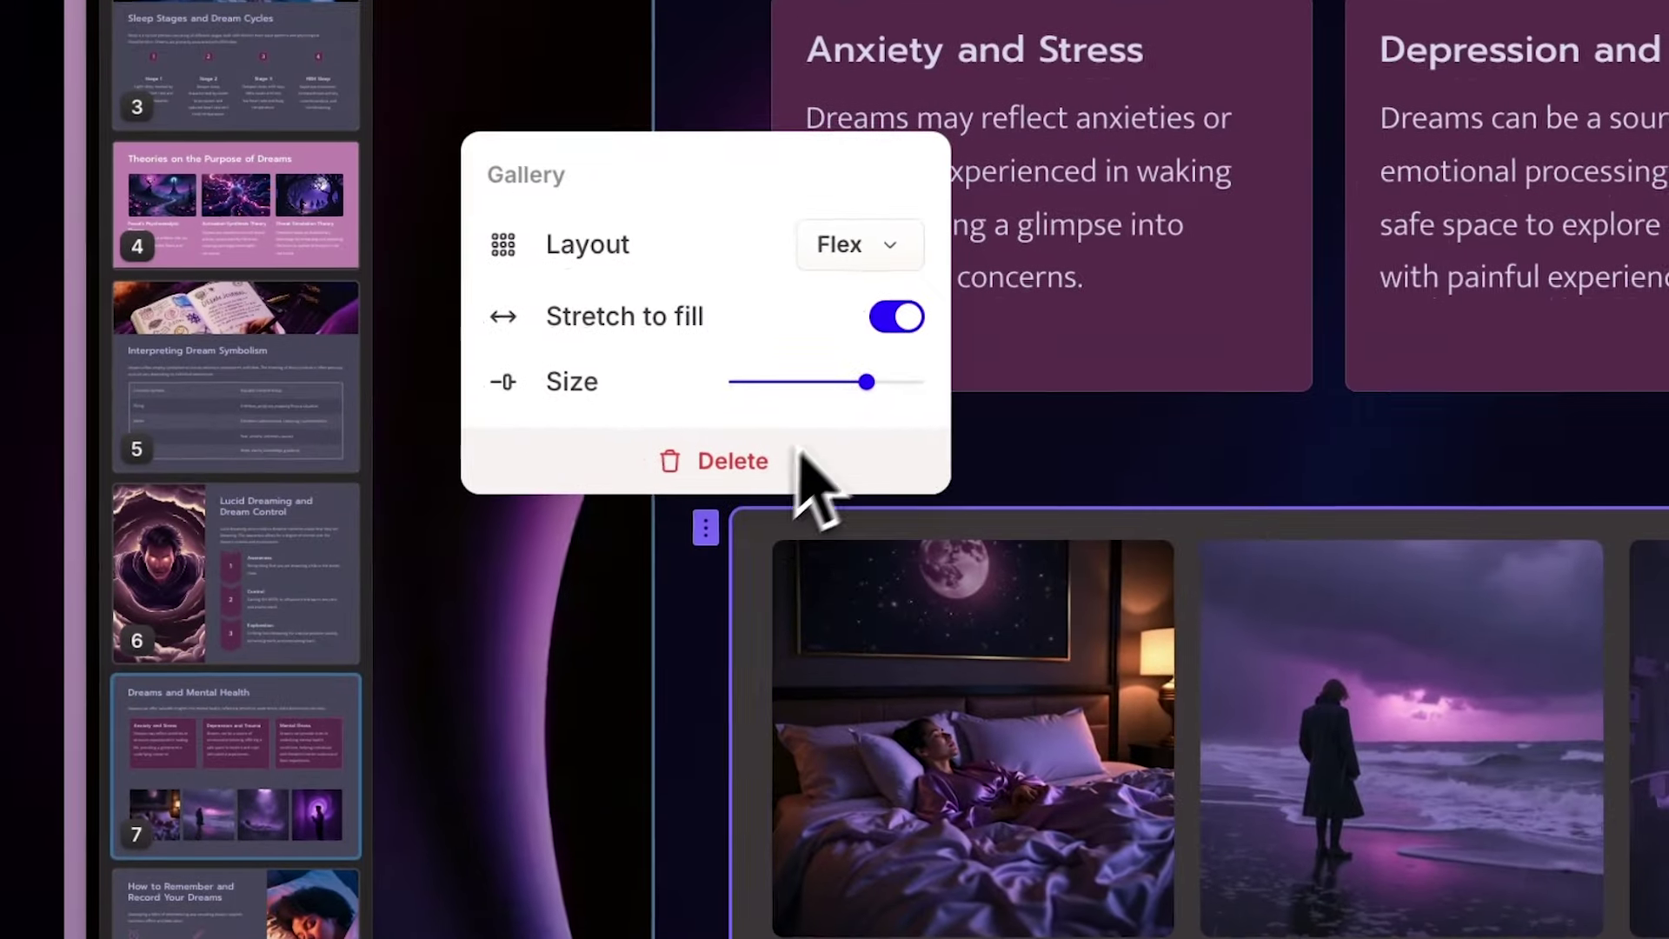
pyautogui.moveTo(833, 389); pyautogui.dragTo(778, 390)
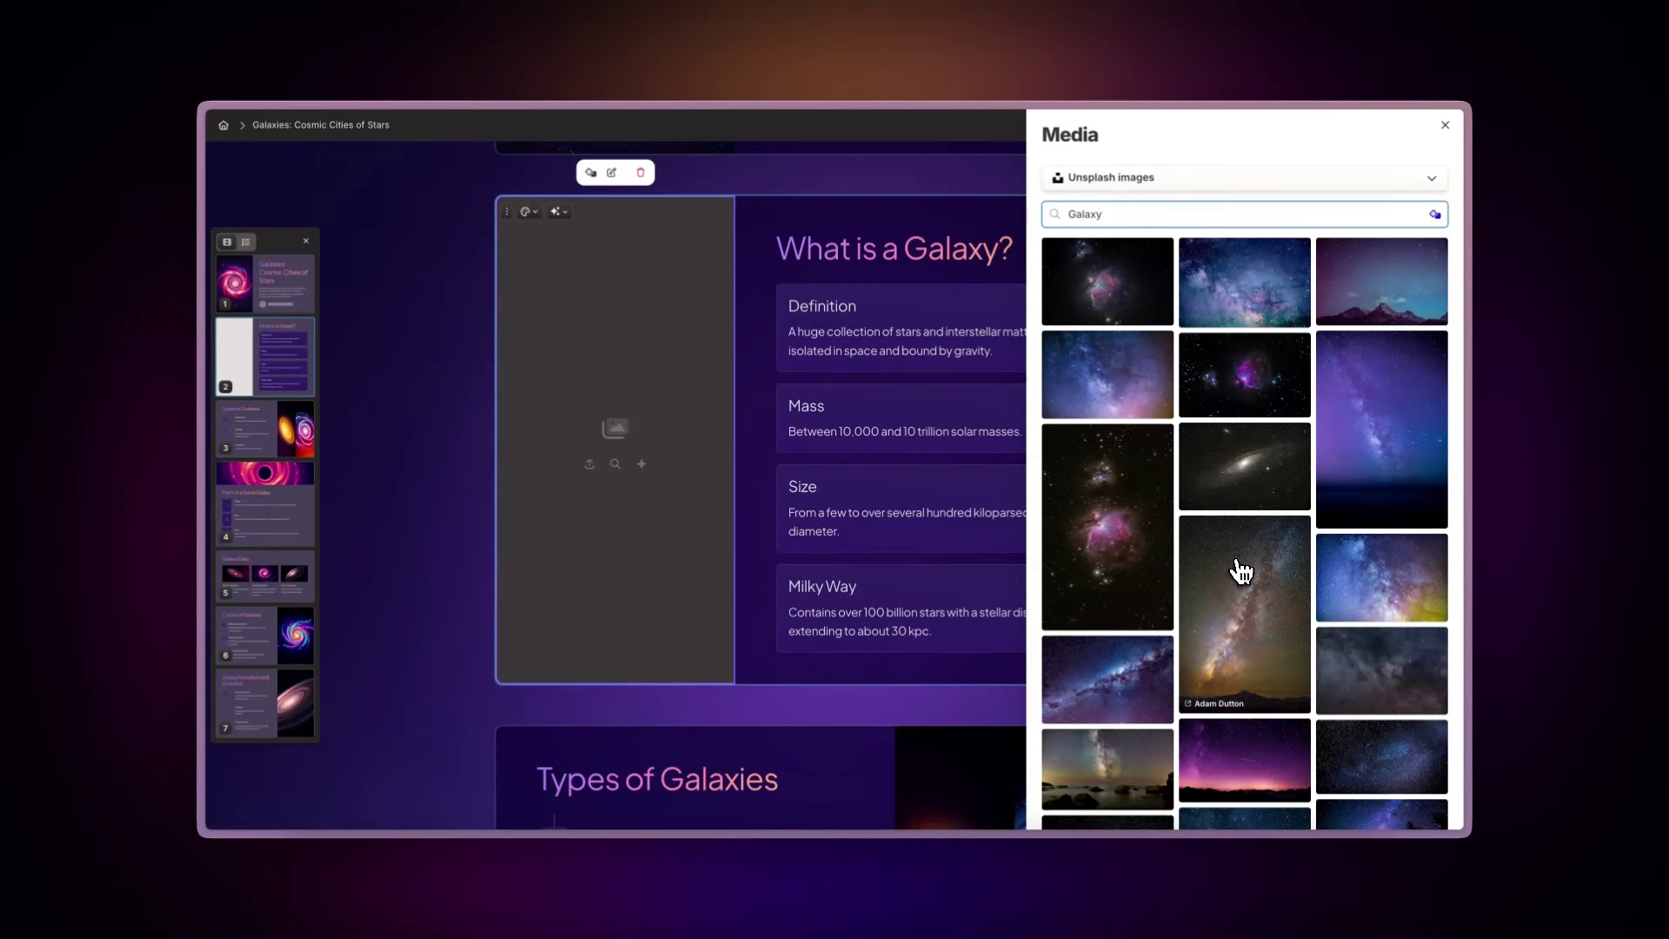
# Fill What is a Galaxy? with an Unsplash Milky Way photo and What is Consciousness? with the standing-woman photo
pyautogui.click(1242, 572)
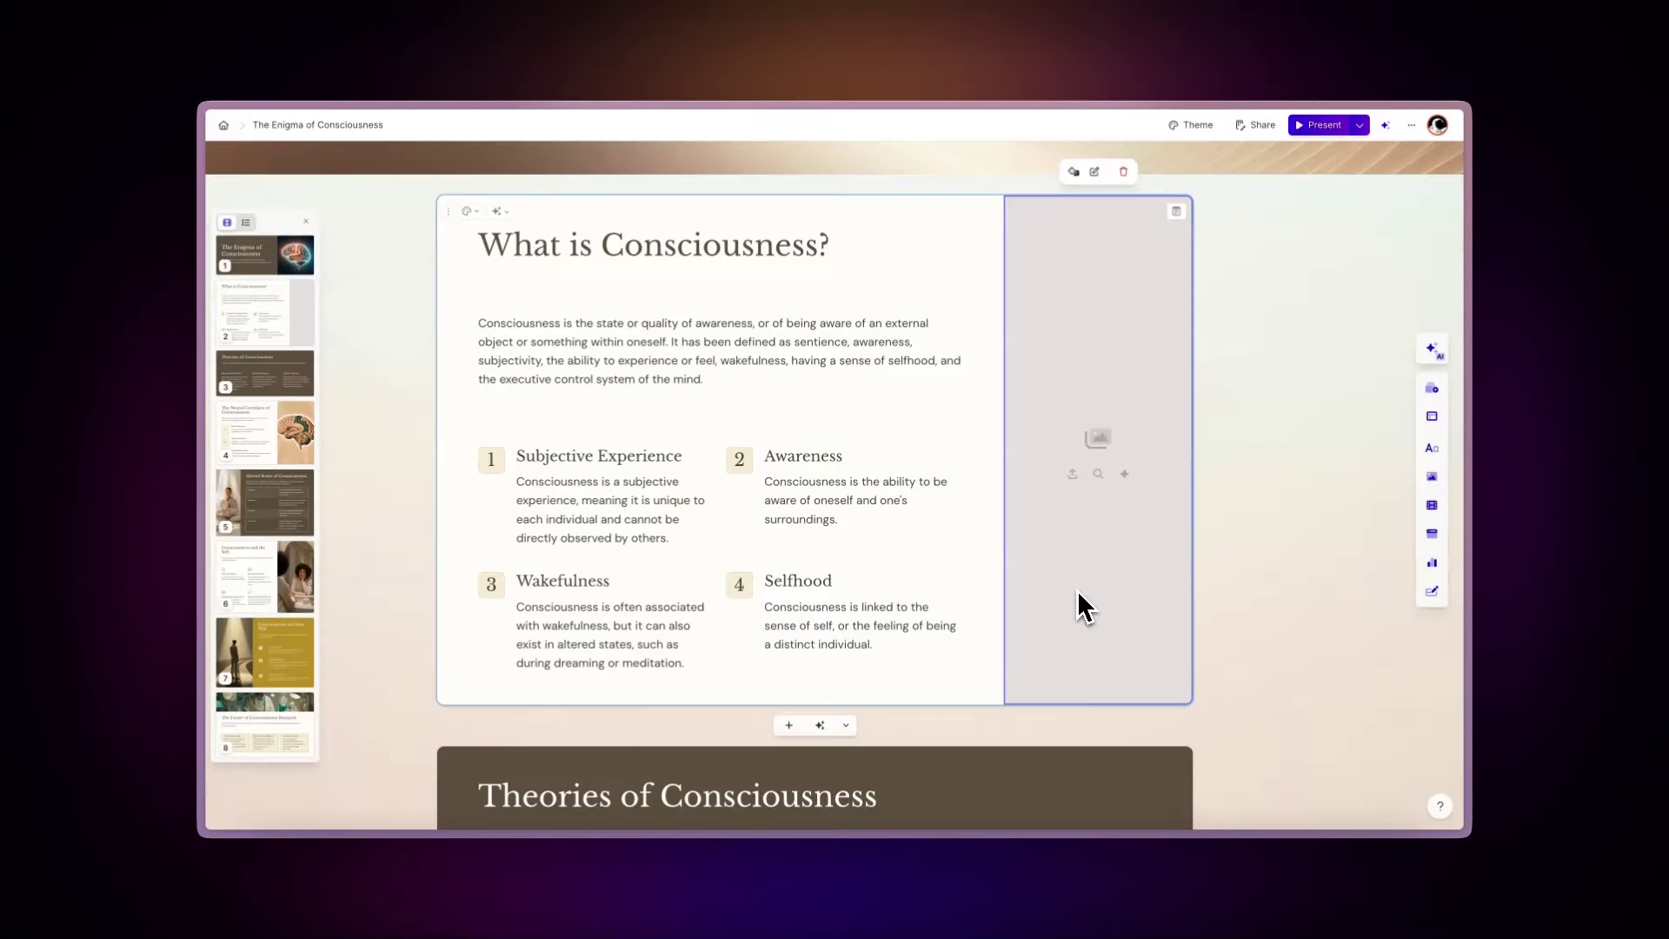
pyautogui.press('super+v')
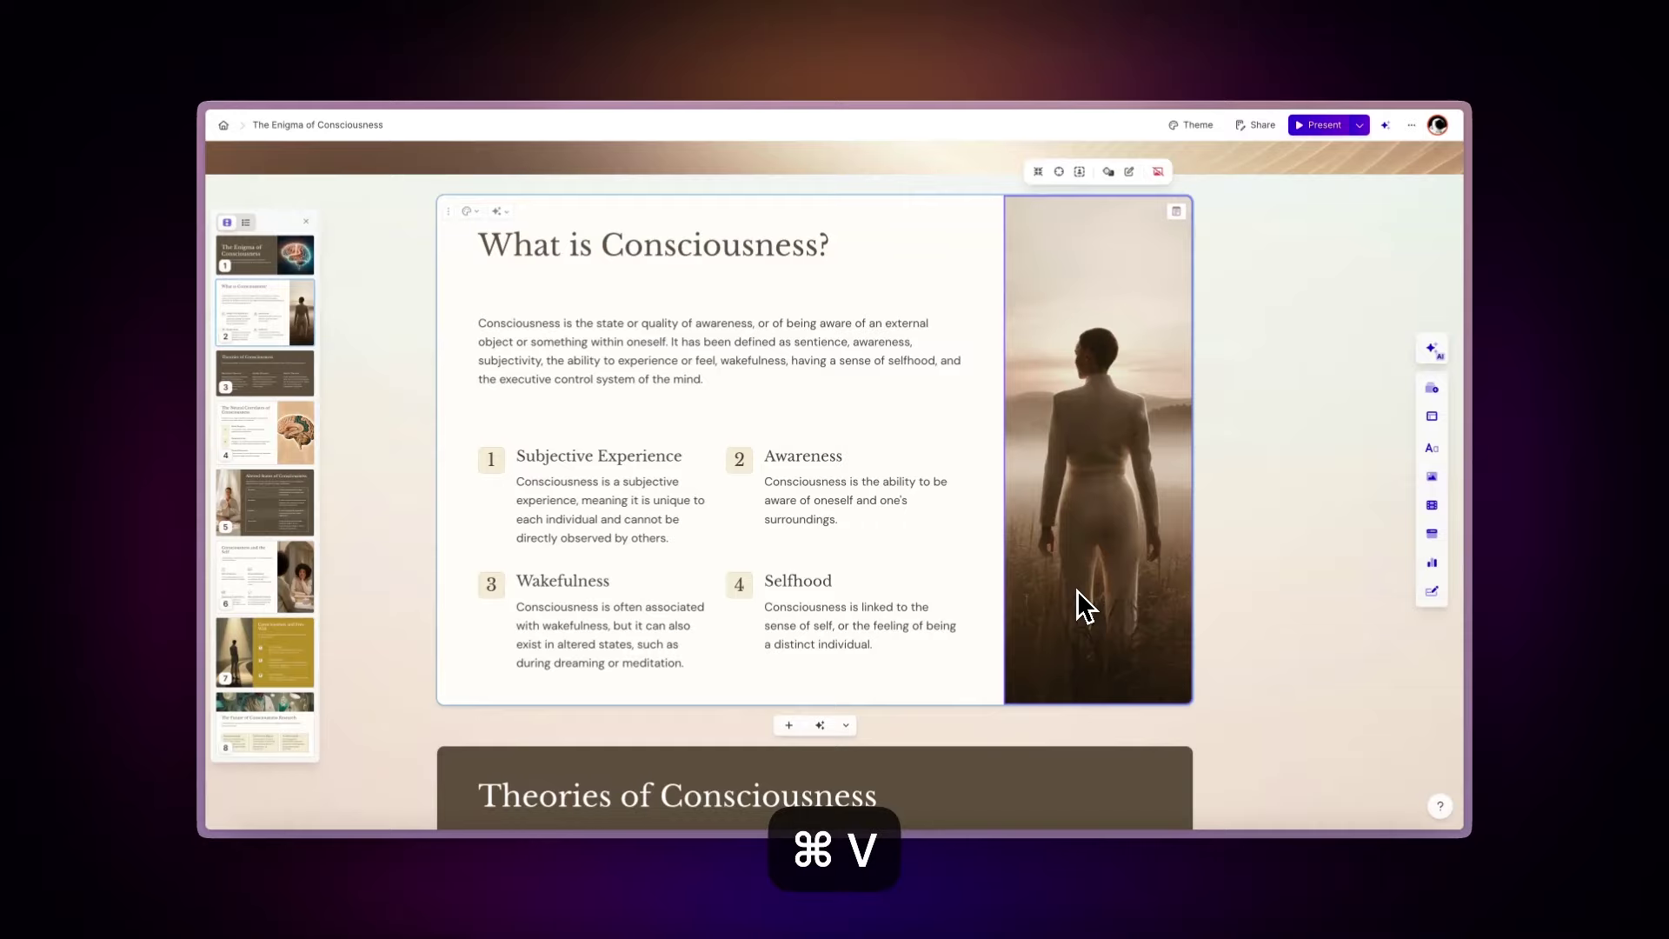